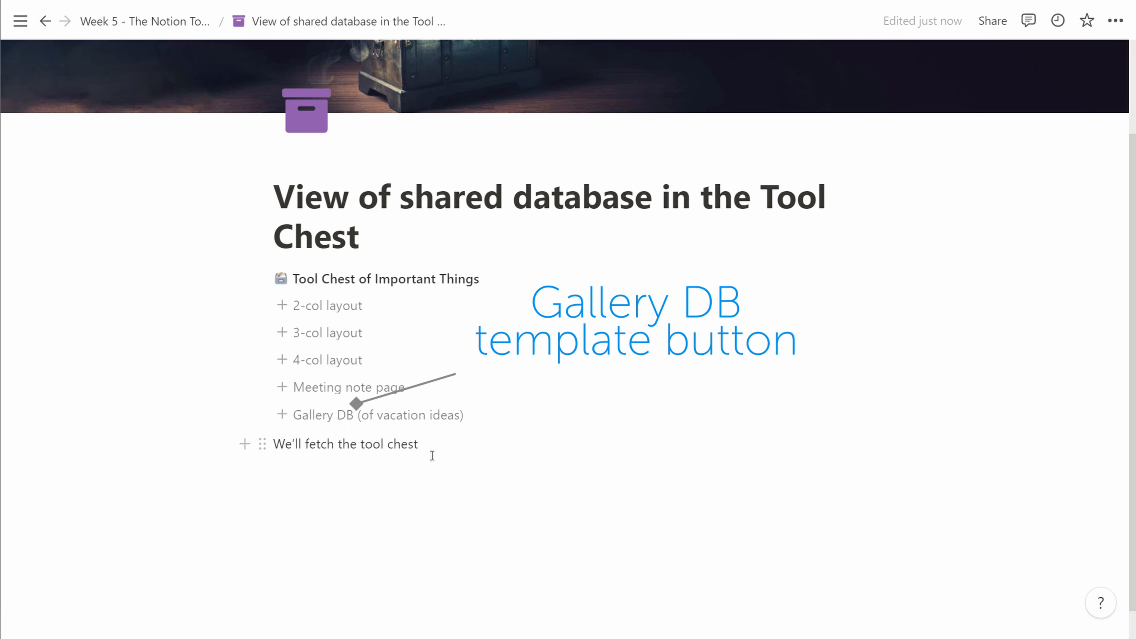
# Generate a gallery database with the "Gallery DB (of vacation ideas)" template button and move it out below the synced block on the Tool Chest page
pyautogui.click(417, 416)
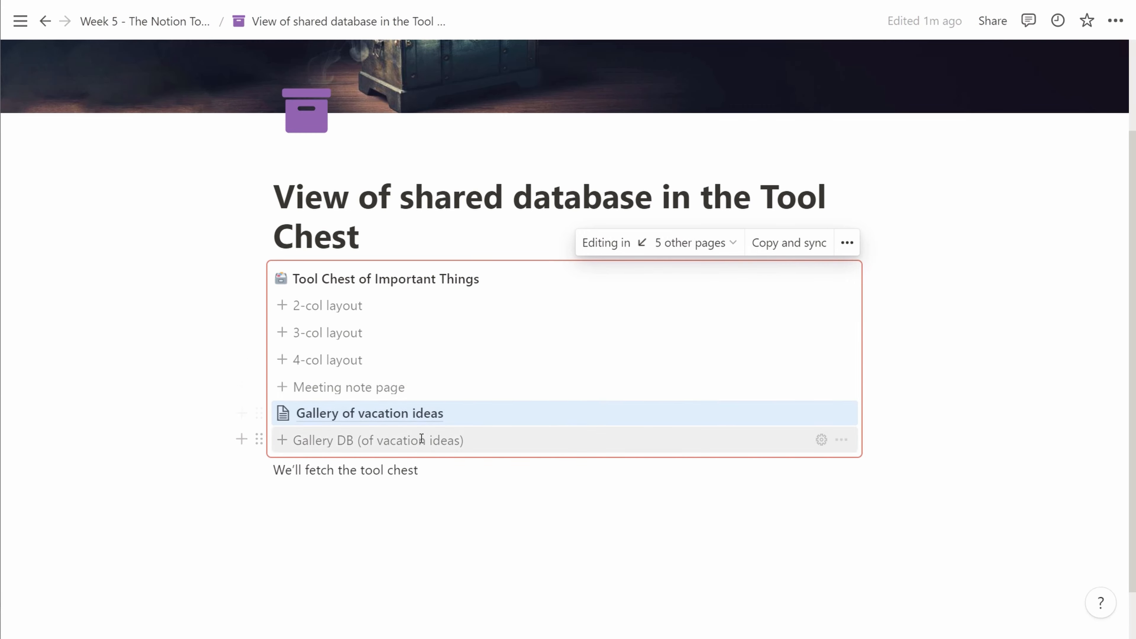
pyautogui.scroll(-1, 418, 438)
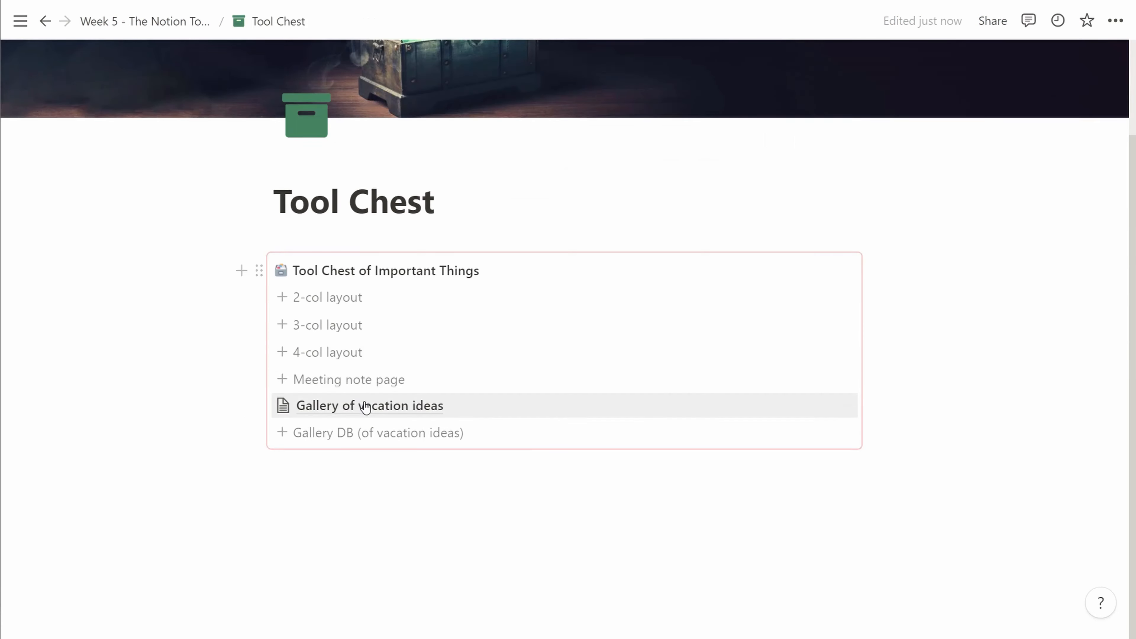
pyautogui.moveTo(363, 406); pyautogui.dragTo(364, 490)
# Open the generated gallery database and rename it "SHARED database of vacation ideas"
pyautogui.click(347, 441)
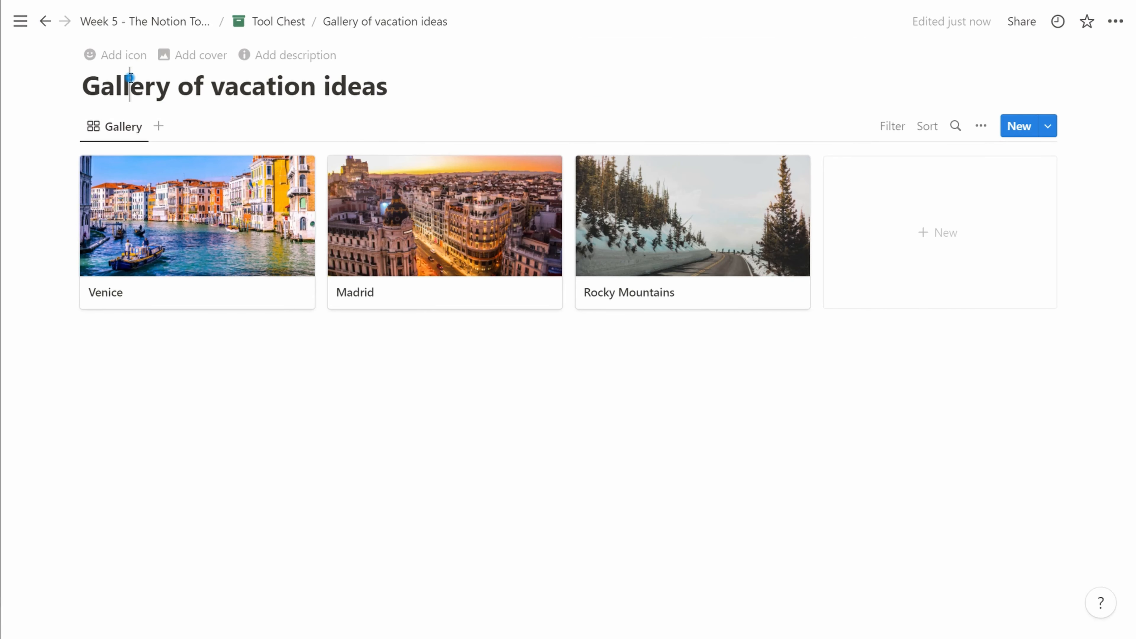
pyautogui.press('Home')
pyautogui.write('Shared')
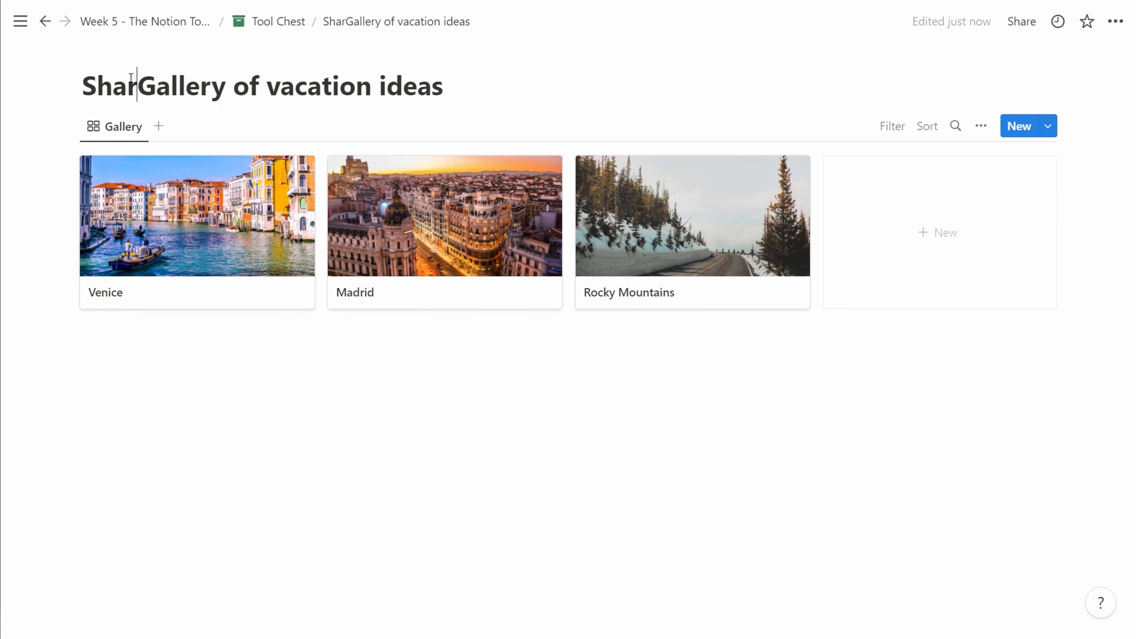
pyautogui.doubleClick(130, 77)
pyautogui.write('SHARED data')
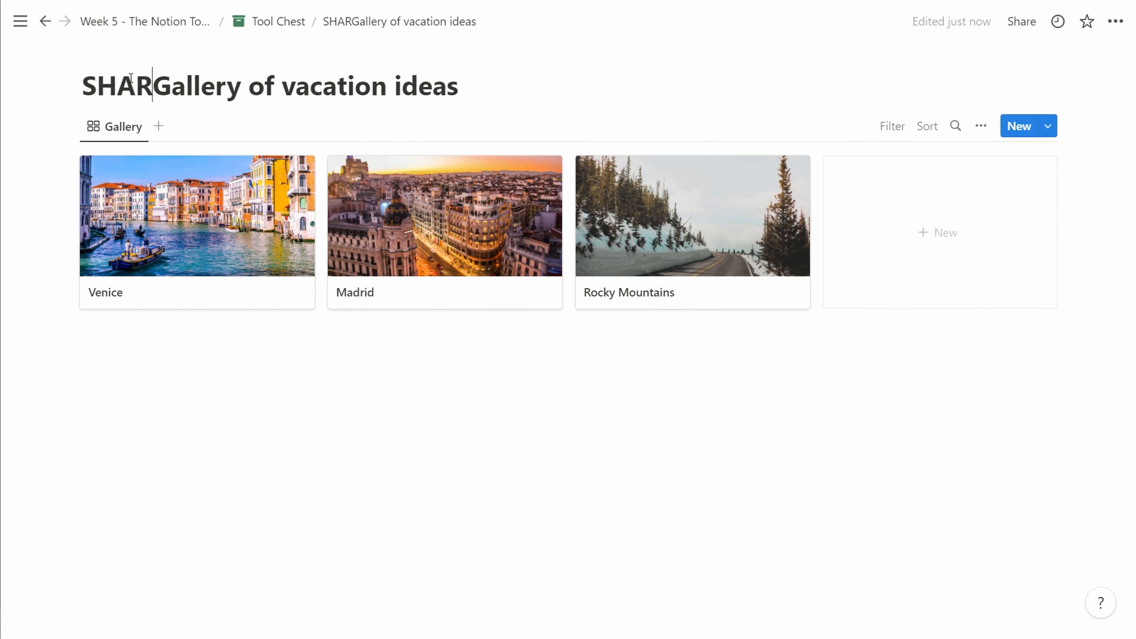
pyautogui.write('base')
pyautogui.hotkey('ctrl', 'Delete')
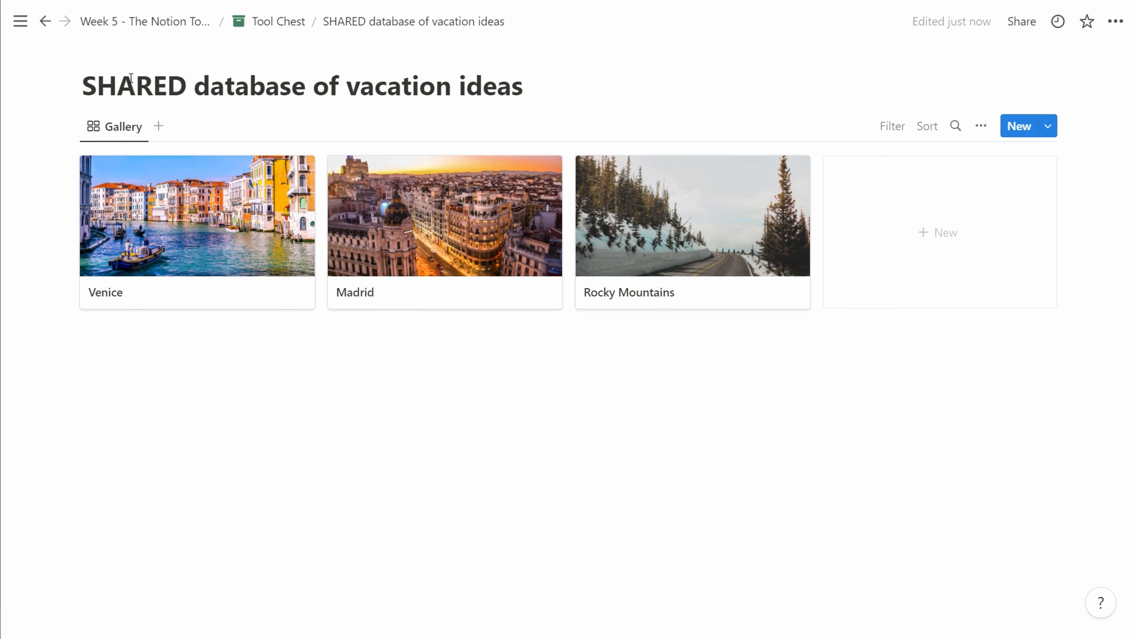
# Add a new City tag to the Venice entry
pyautogui.click(230, 268)
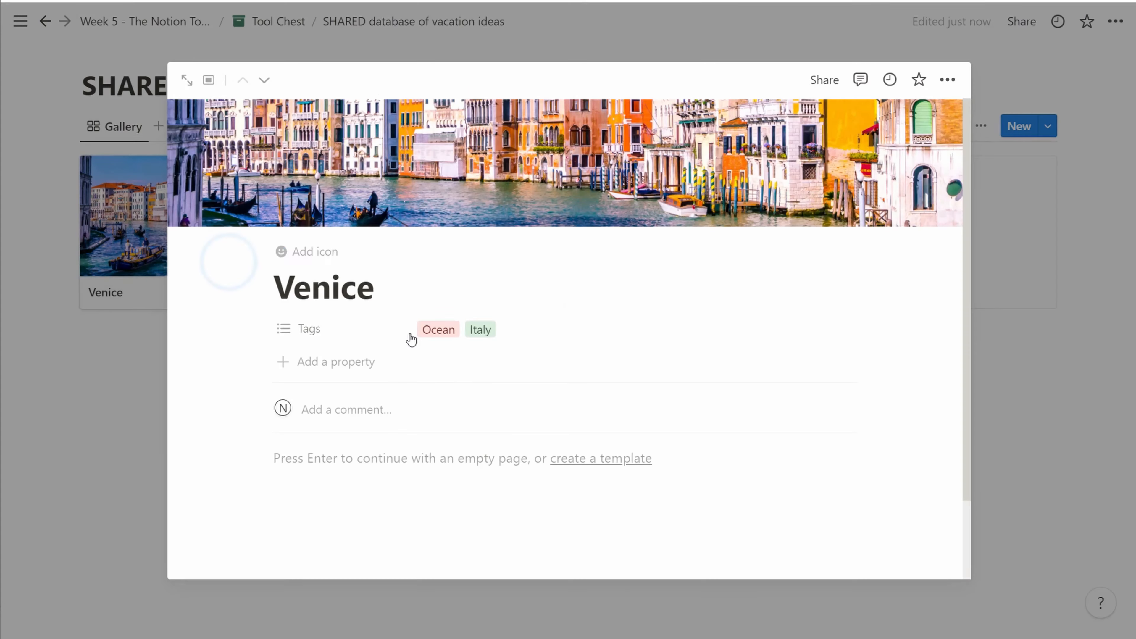
pyautogui.click(411, 337)
pyautogui.write('city')
pyautogui.press('Return')
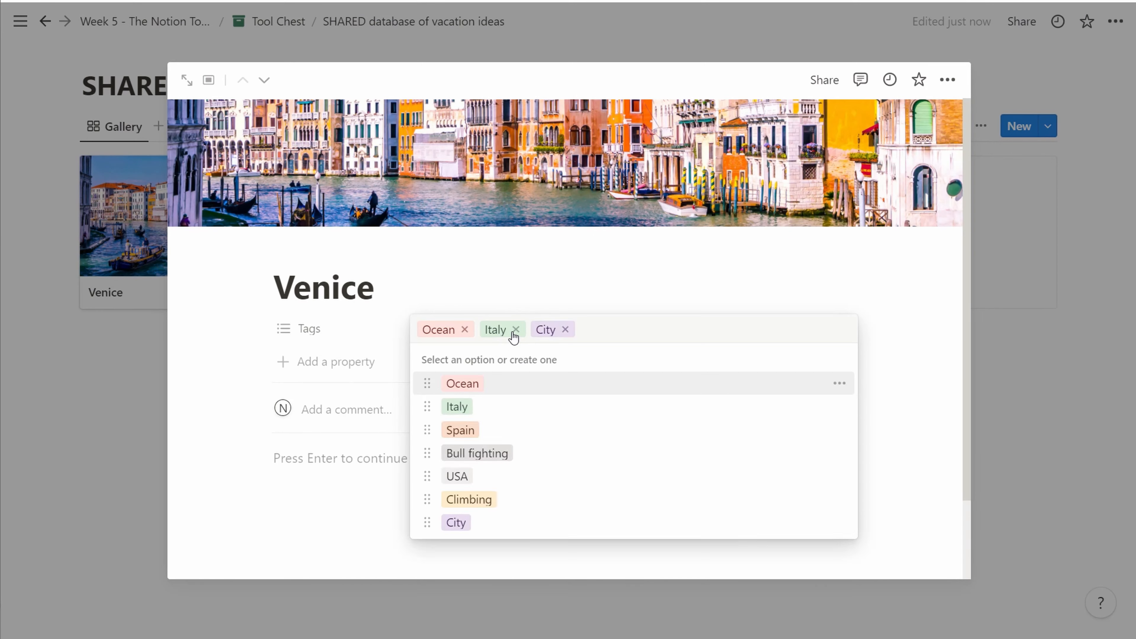
pyautogui.click(135, 399)
# Add the City tag to the Madrid entry
pyautogui.click(372, 280)
pyautogui.click(563, 327)
pyautogui.write('City')
pyautogui.press('Return')
pyautogui.click(99, 373)
pyautogui.click(140, 409)
# Add a new Nature tag to the Rocky Mountains entry
pyautogui.click(770, 257)
pyautogui.click(555, 329)
pyautogui.write('Nature')
pyautogui.press('Return')
pyautogui.click(122, 411)
# Add a new entry titled Stockholm to the gallery
pyautogui.click(961, 252)
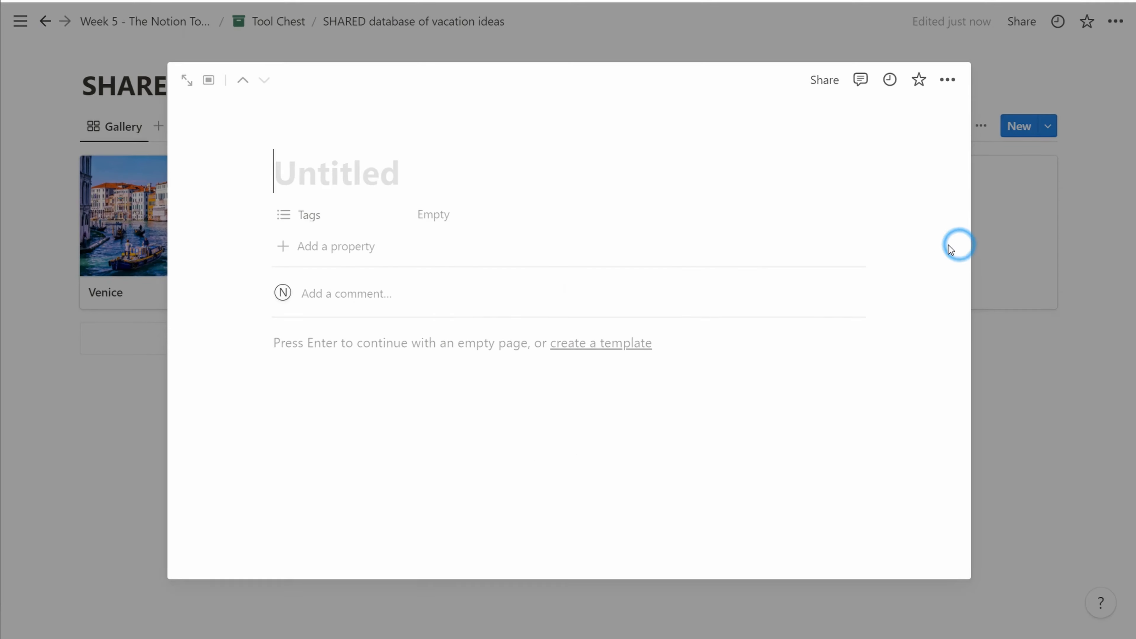
pyautogui.write('St')
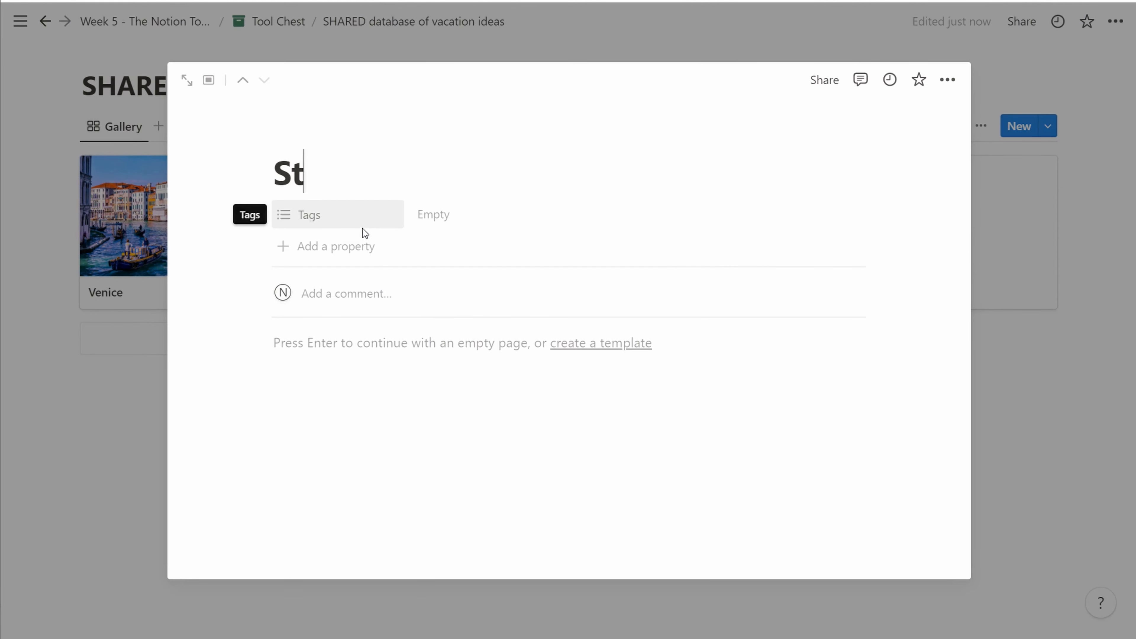
pyautogui.write('ockholm')
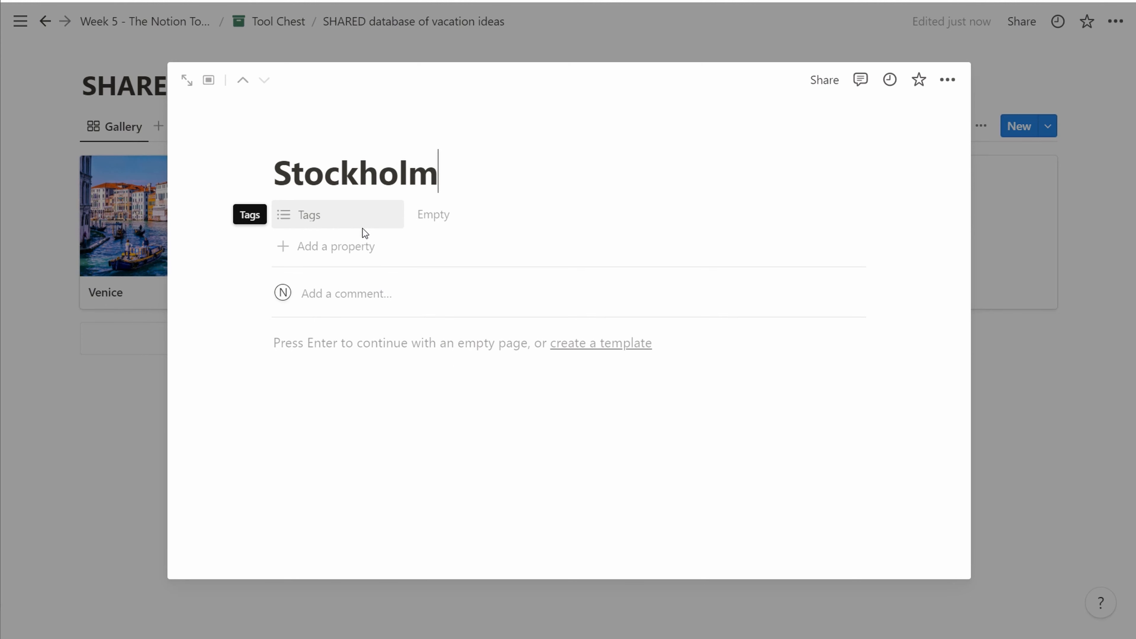
# Tag the Stockholm entry with Sweden, City and Ocean, creating the Sweden tag
pyautogui.click(410, 228)
pyautogui.write('Sweden')
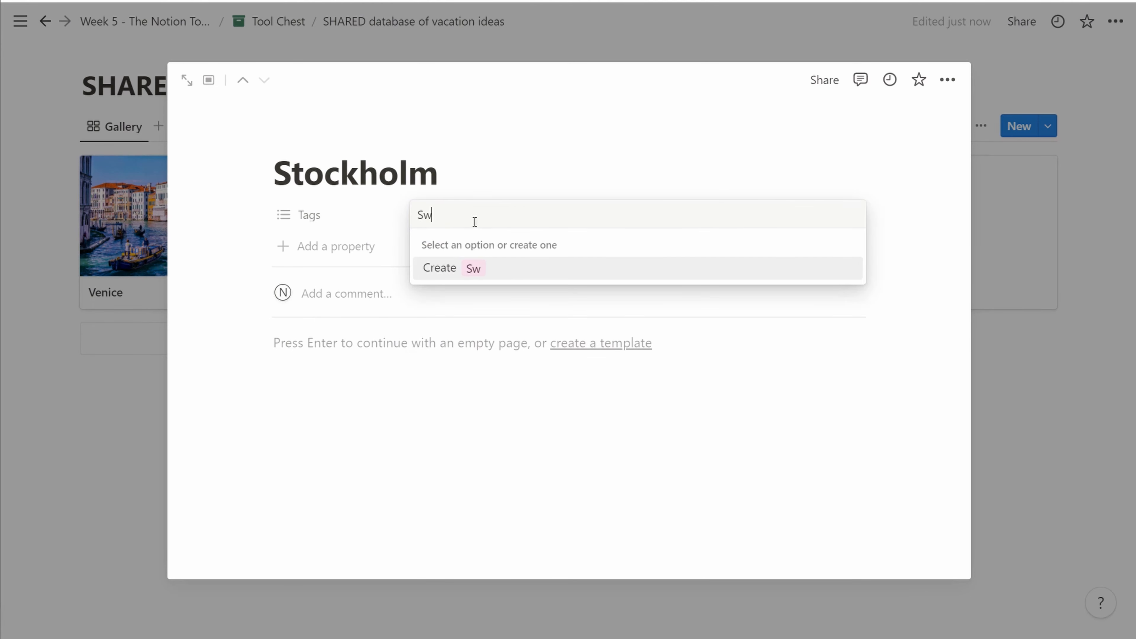
pyautogui.press('Return')
pyautogui.write('City')
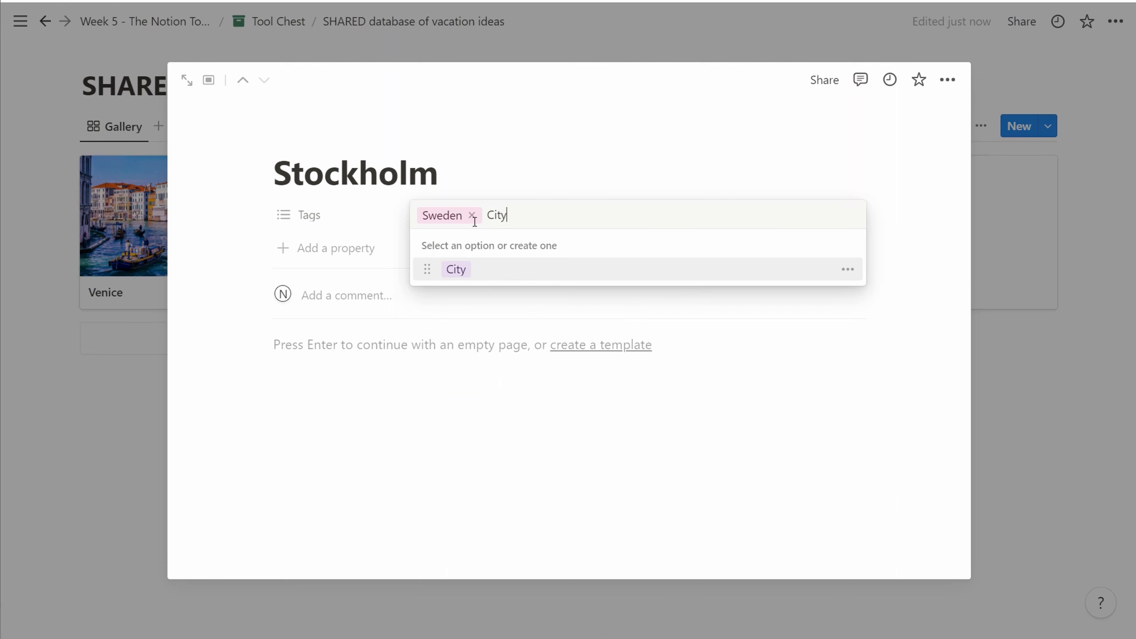
pyautogui.press('Return')
pyautogui.write('Oc')
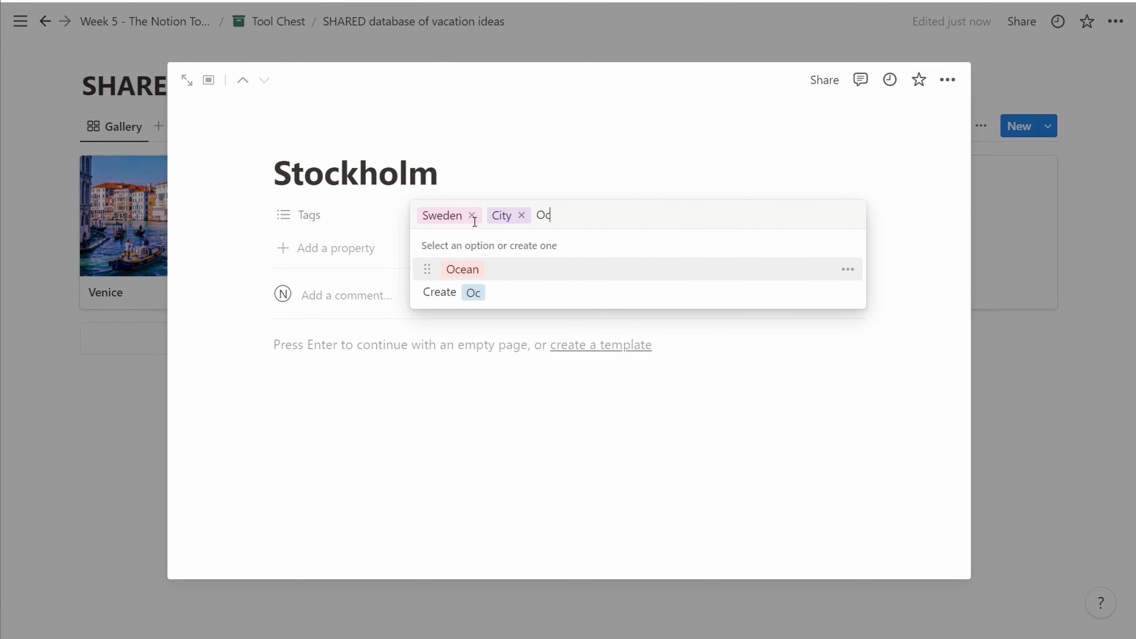
pyautogui.click(477, 268)
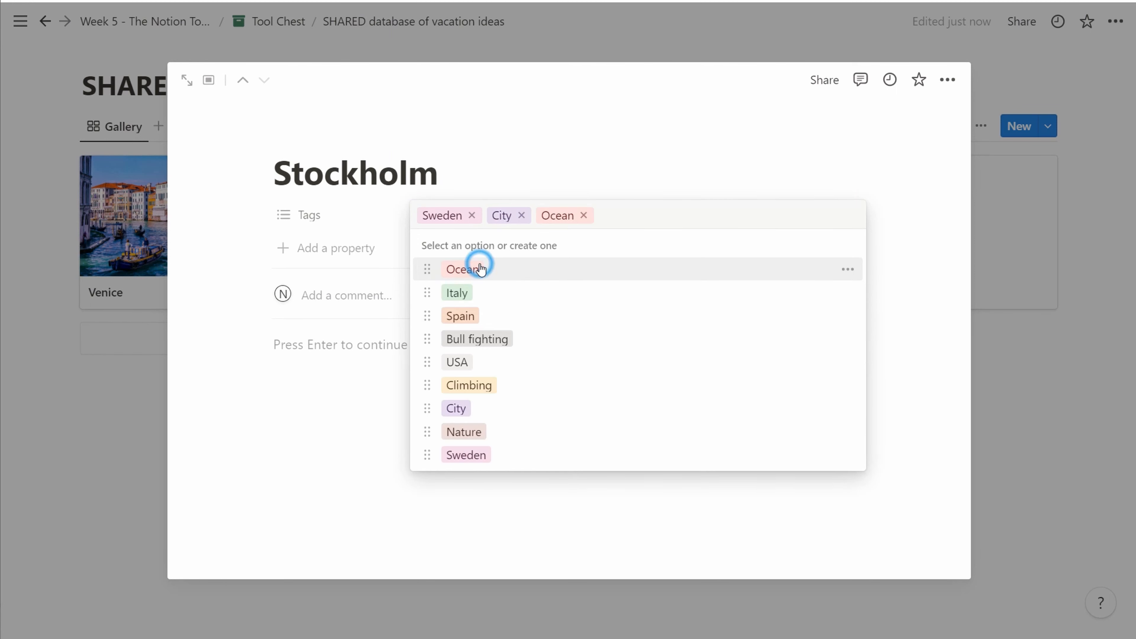
pyautogui.click(224, 391)
# Give the Stockholm entry the dusk waterfront photo from an Unsplash search for "stockholm" as cover, and reposition it to show more sky
pyautogui.click(364, 133)
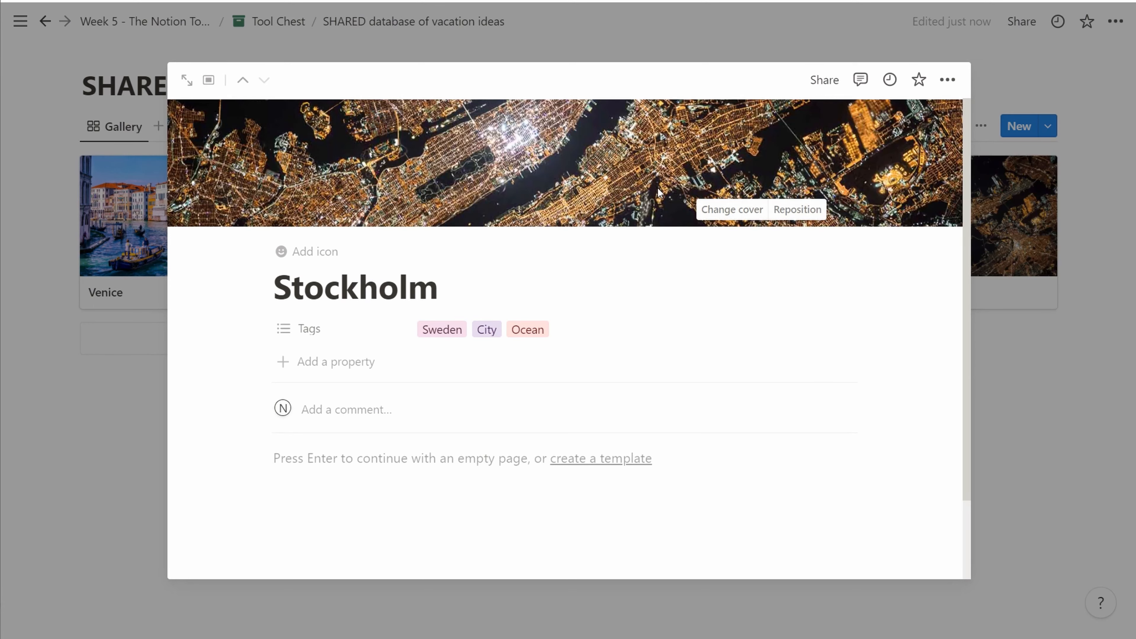
pyautogui.click(718, 210)
pyautogui.click(660, 241)
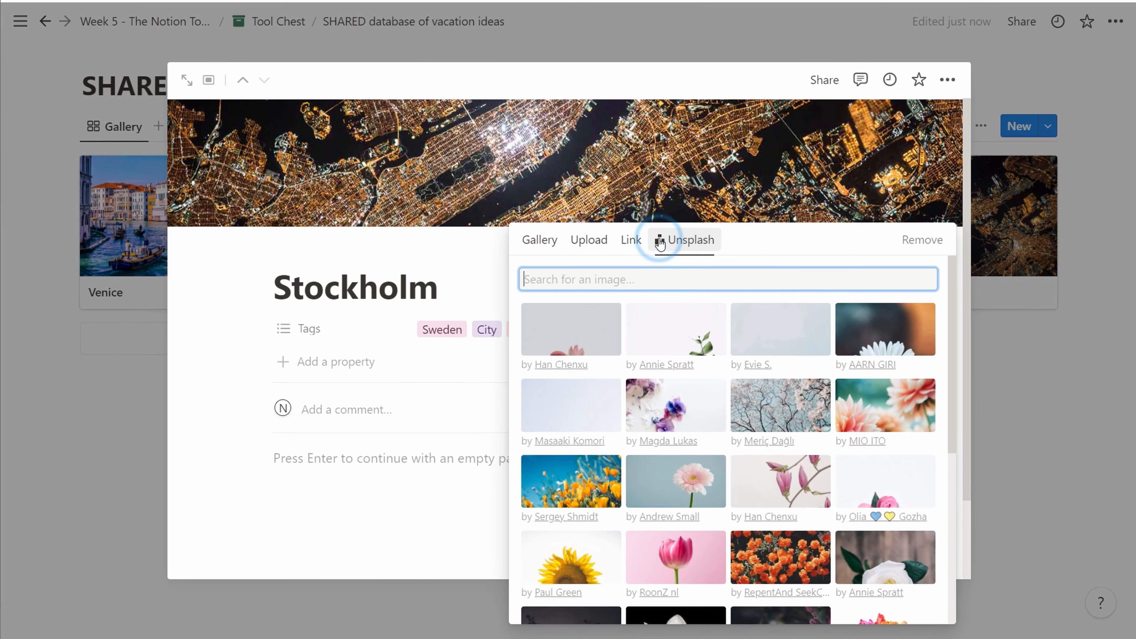
pyautogui.write('stockholm')
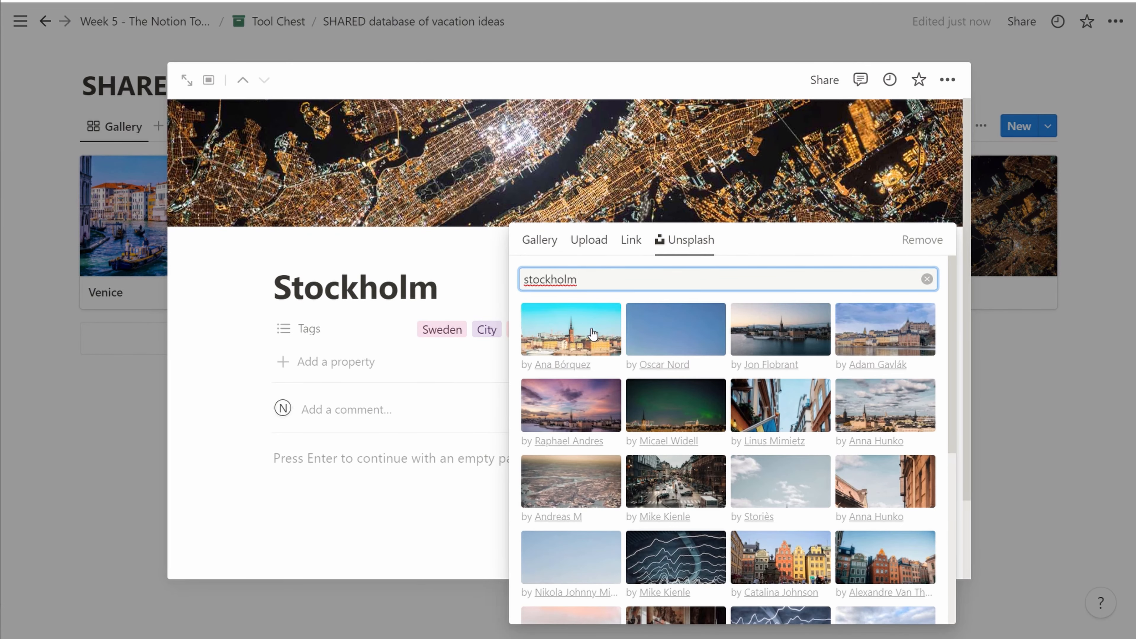
pyautogui.click(797, 344)
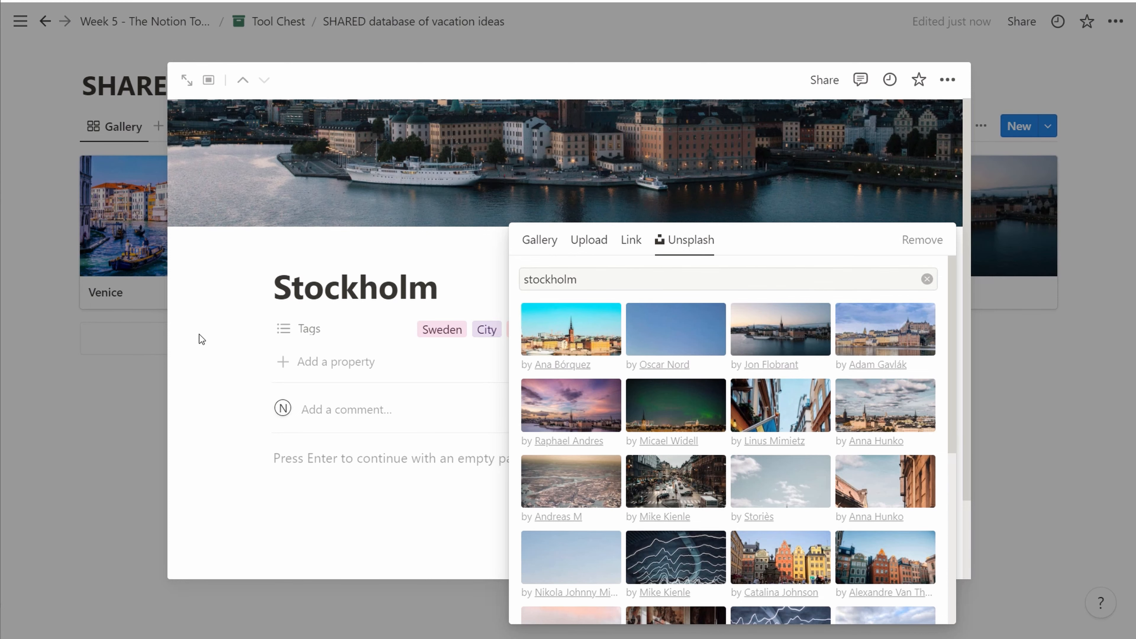
pyautogui.click(731, 168)
pyautogui.click(804, 208)
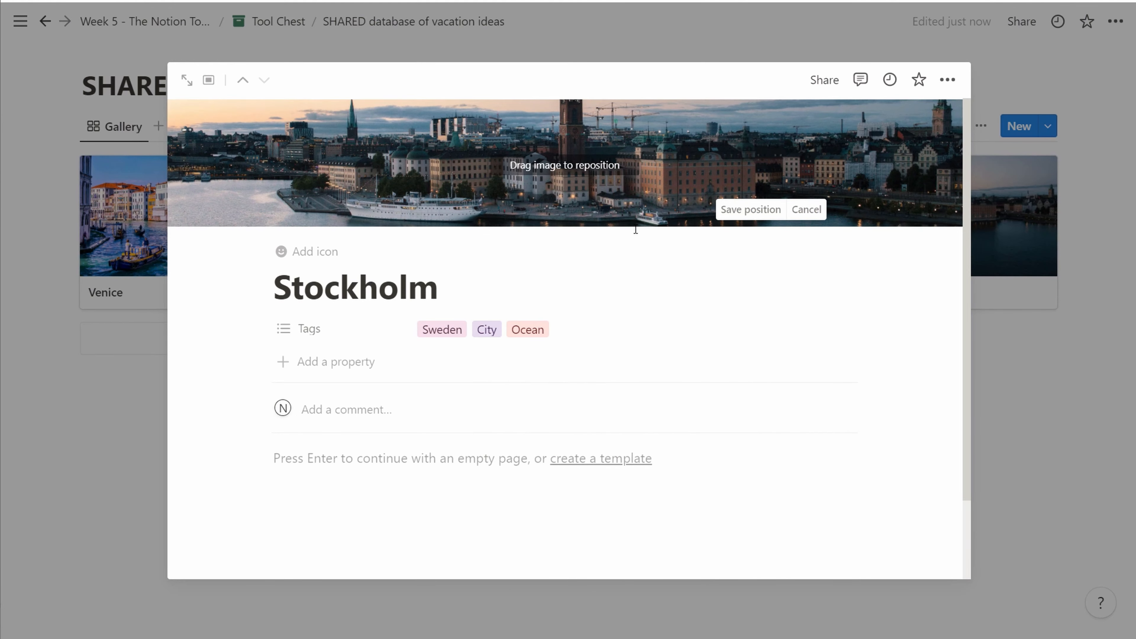
pyautogui.click(79, 368)
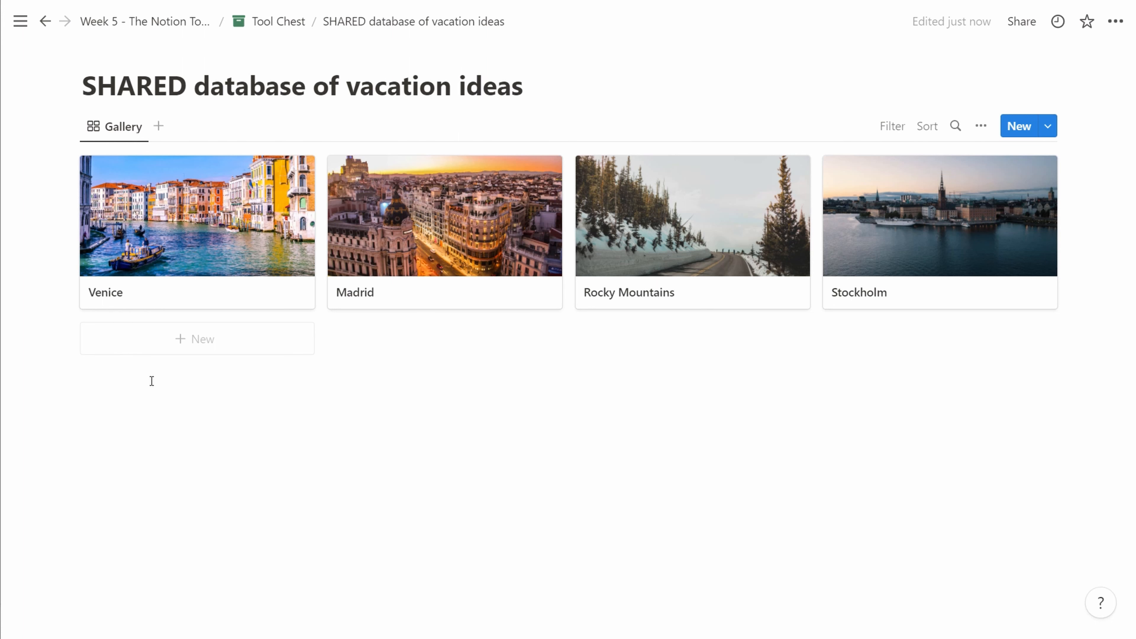
# Insert a linked gallery view of SHARED database of vacation ideas at the end of the Tool Chest page, copying its existing Gallery view
pyautogui.click(272, 20)
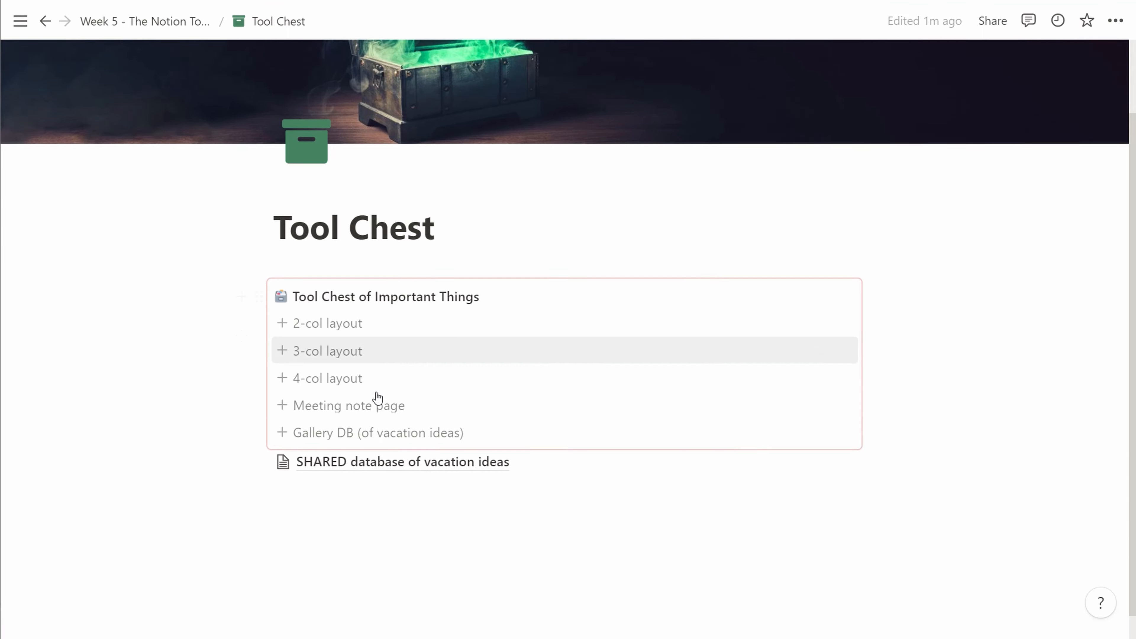
pyautogui.scroll(-1, 452, 465)
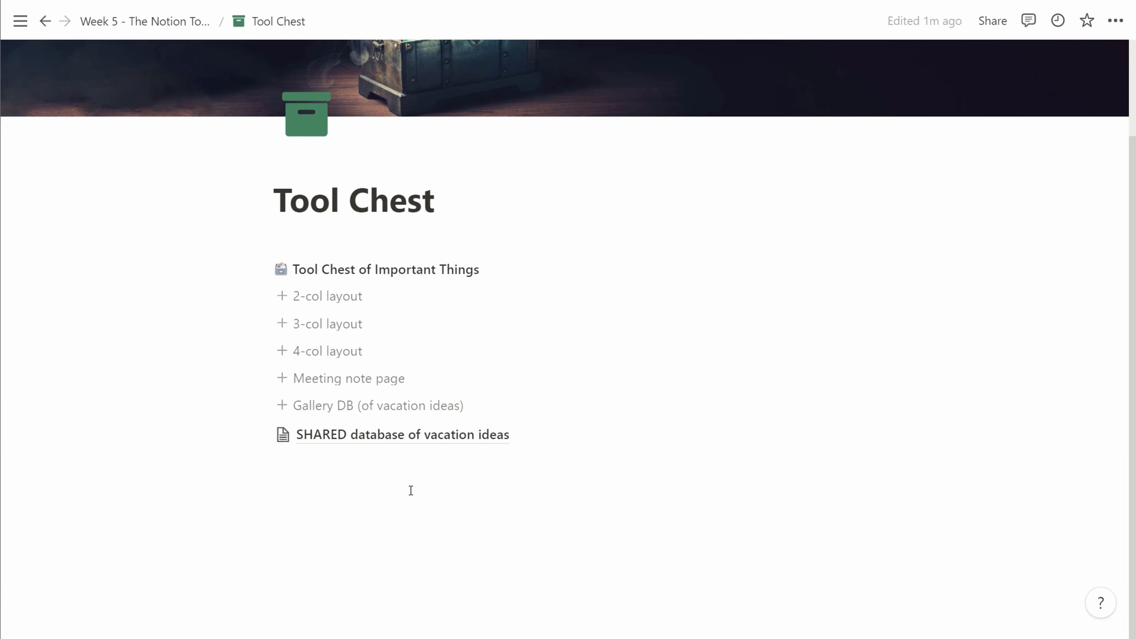
pyautogui.click(411, 477)
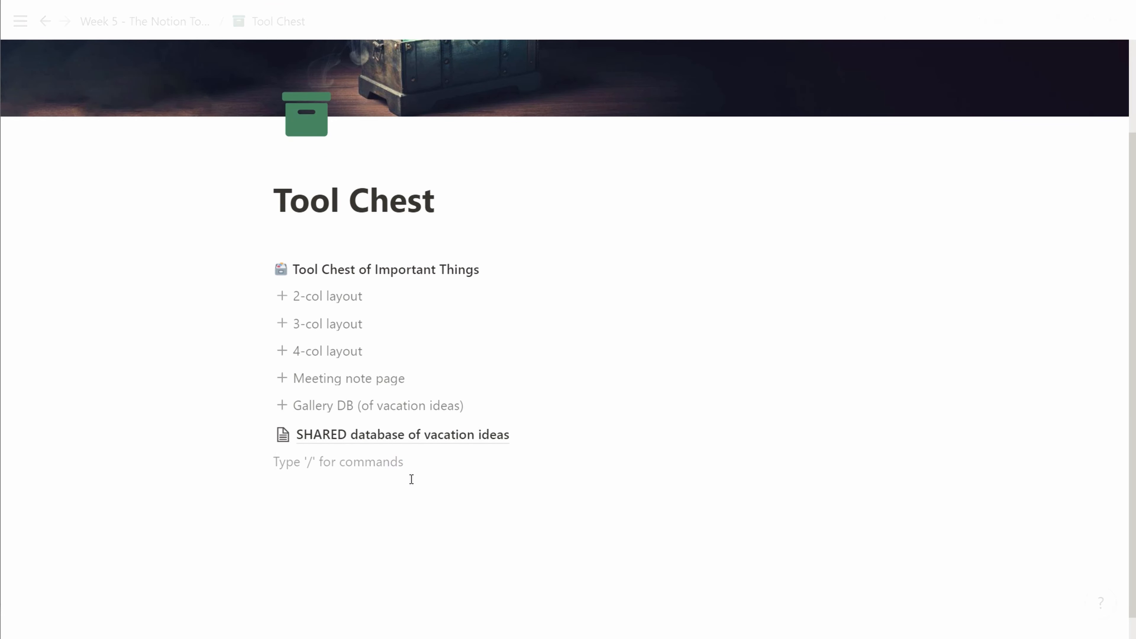
pyautogui.write('/view')
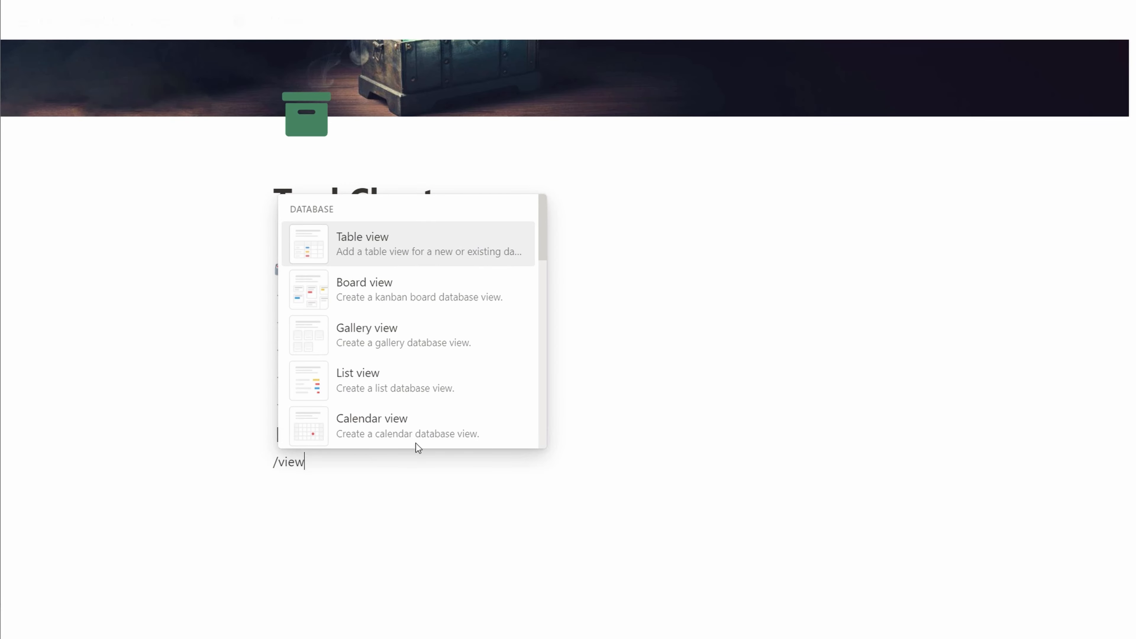
pyautogui.scroll(-2, 418, 364)
pyautogui.click(398, 237)
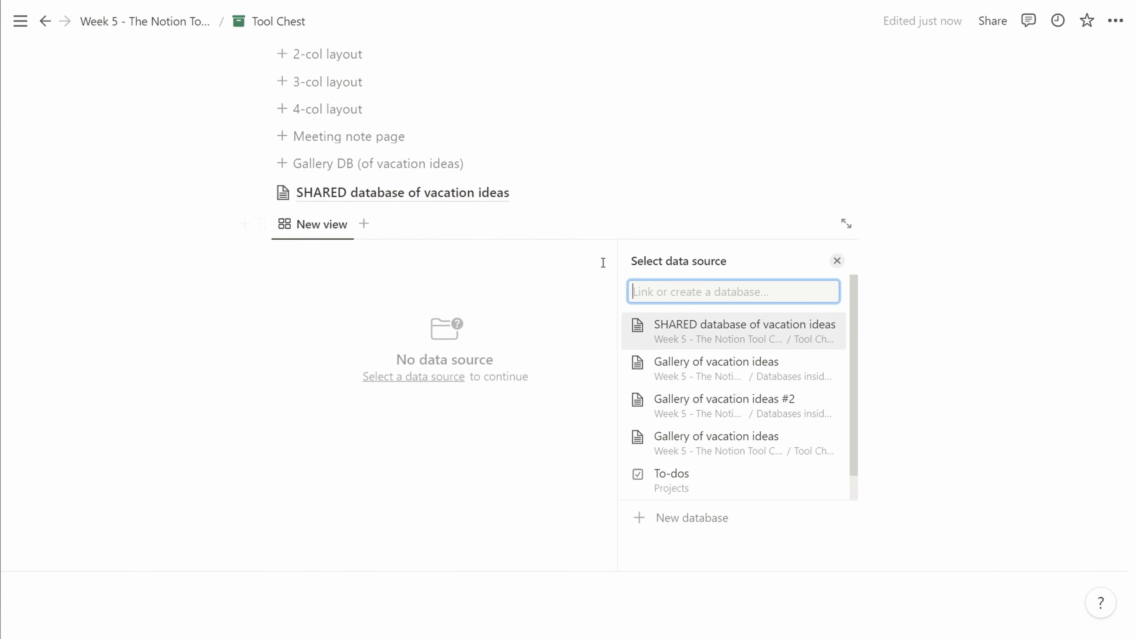
pyautogui.click(718, 335)
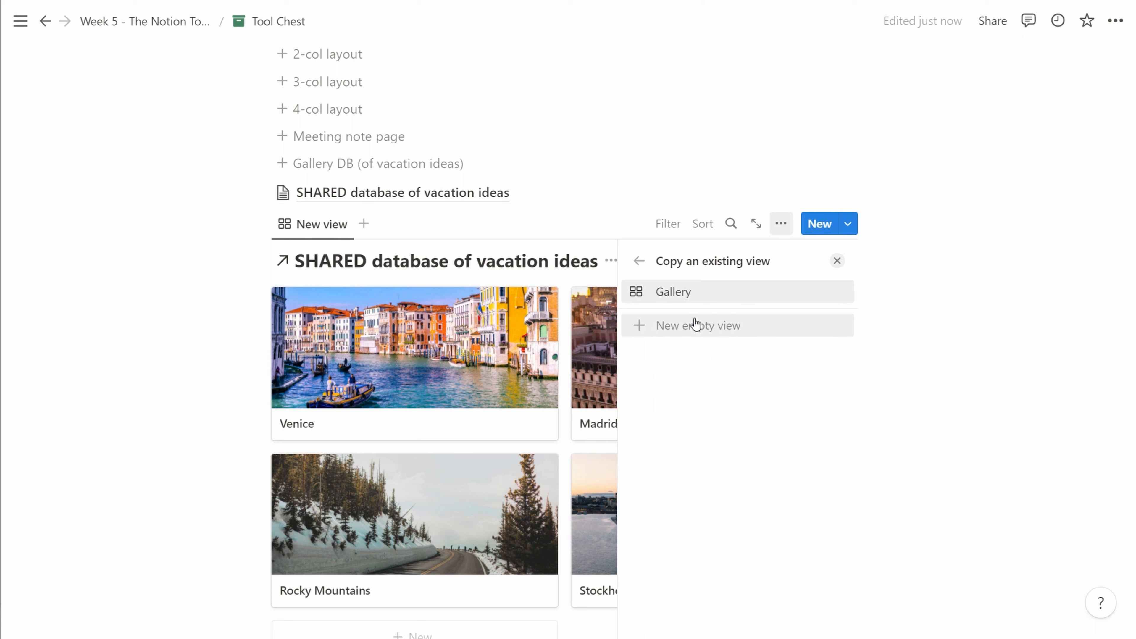
pyautogui.click(687, 295)
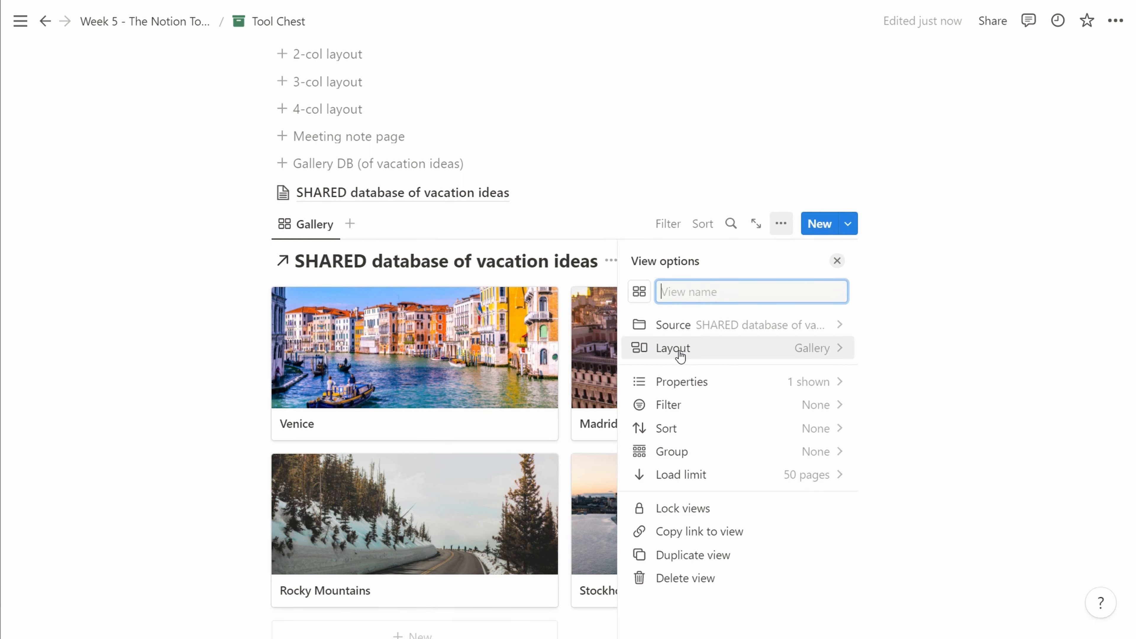
# Show the Tags property on the cards of the linked gallery view
pyautogui.click(681, 386)
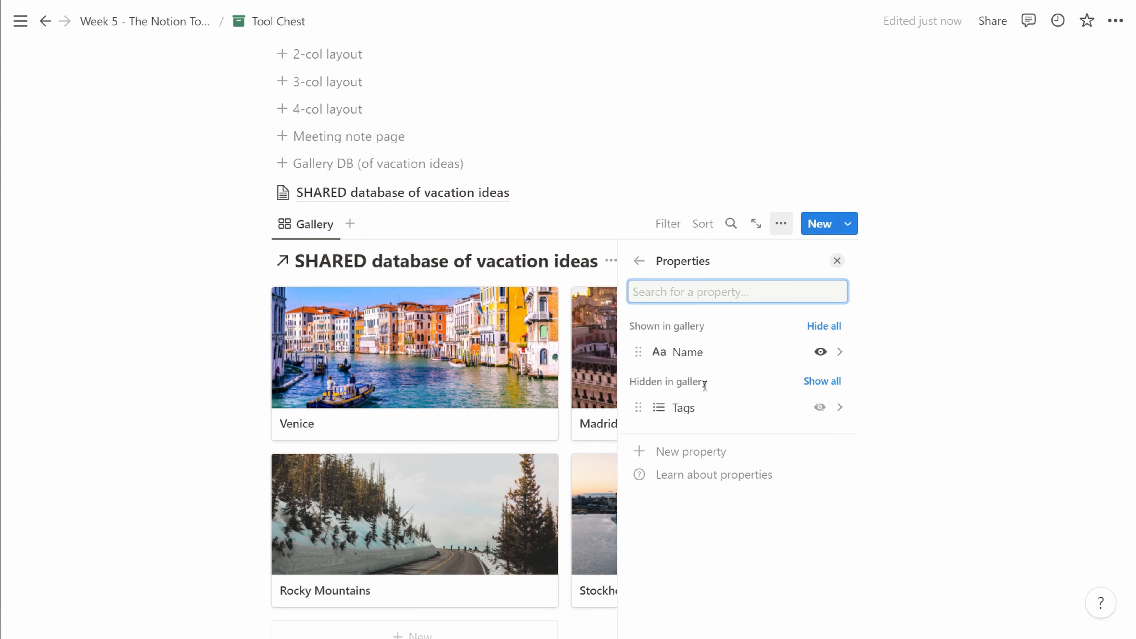
pyautogui.click(819, 407)
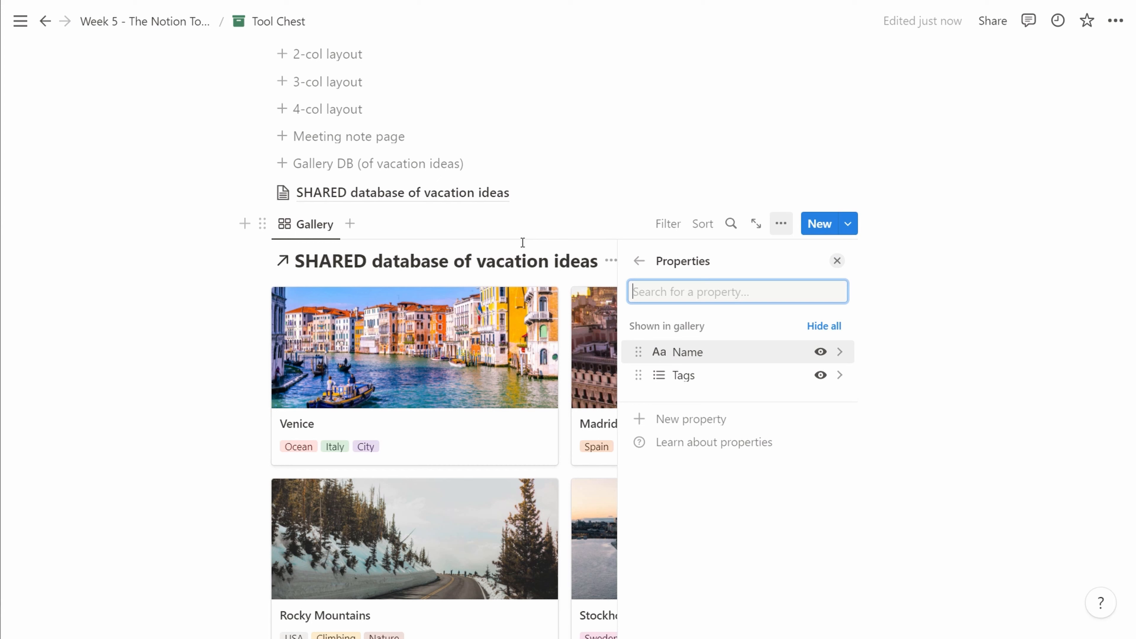
pyautogui.click(459, 221)
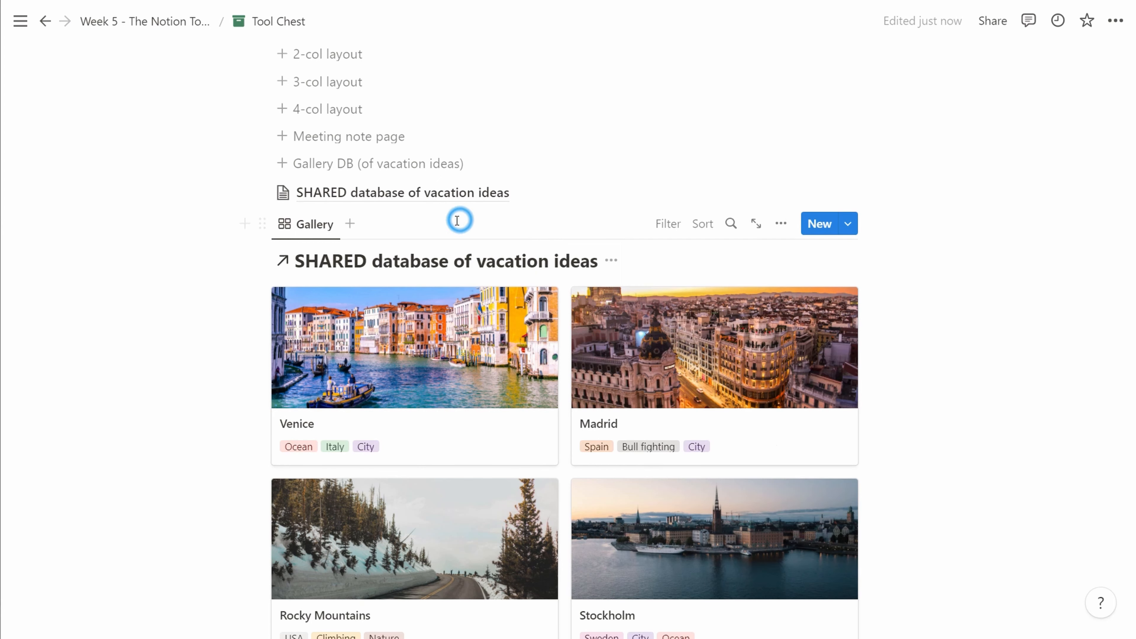
# Hide the linked view's database title and move the SHARED database of vacation ideas page link below the gallery
pyautogui.scroll(-5, 416, 449)
pyautogui.scroll(8, 416, 450)
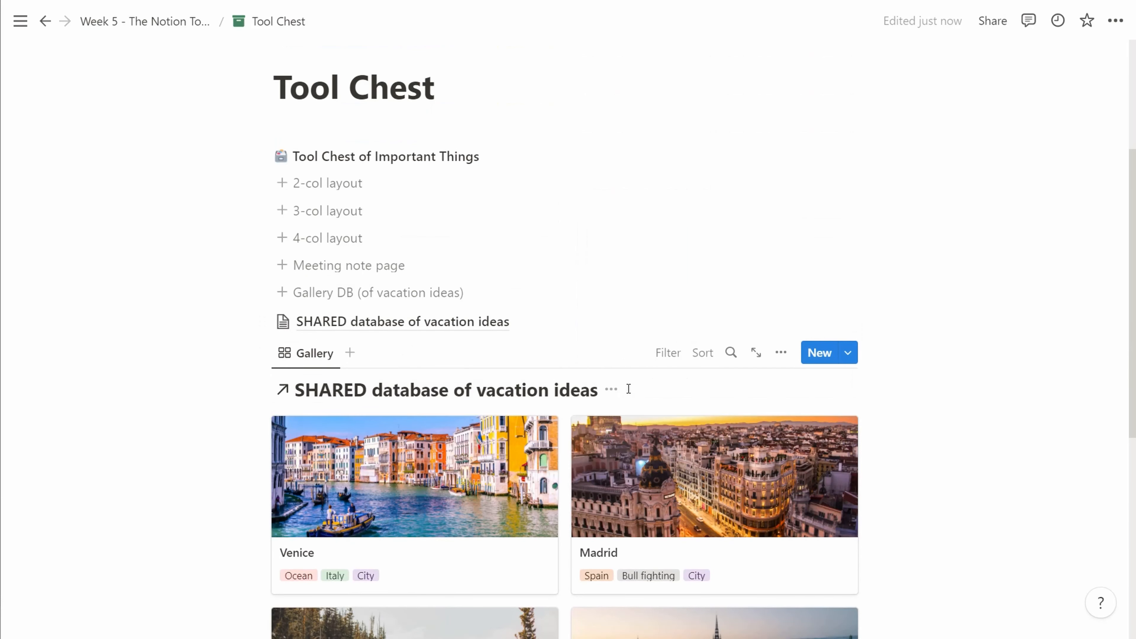
pyautogui.click(611, 388)
pyautogui.click(599, 476)
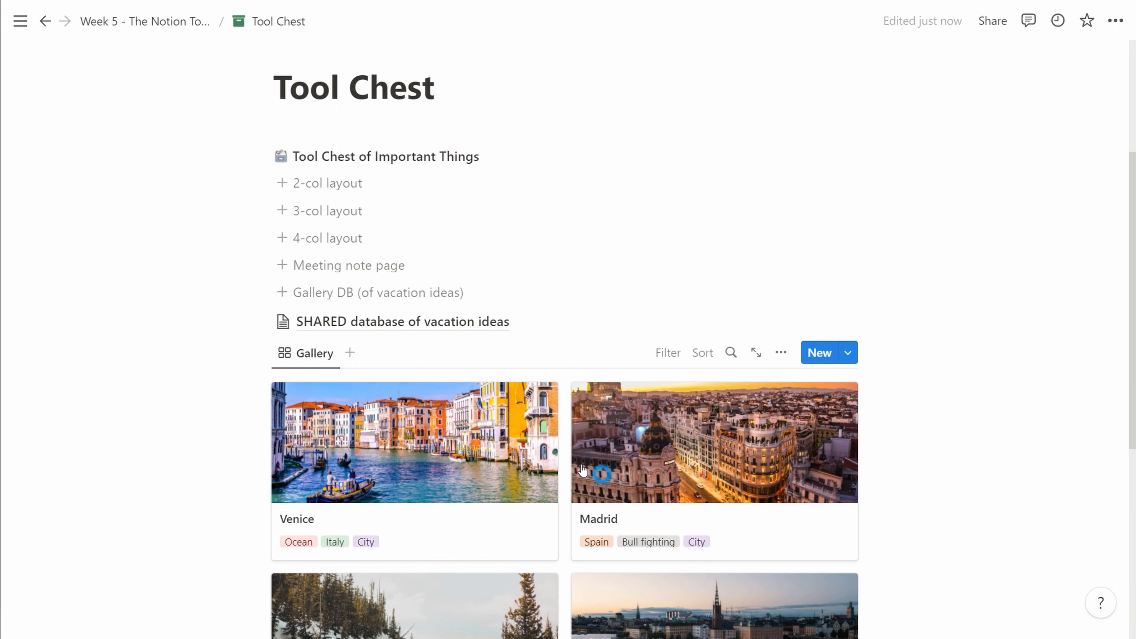
pyautogui.scroll(-1, 345, 211)
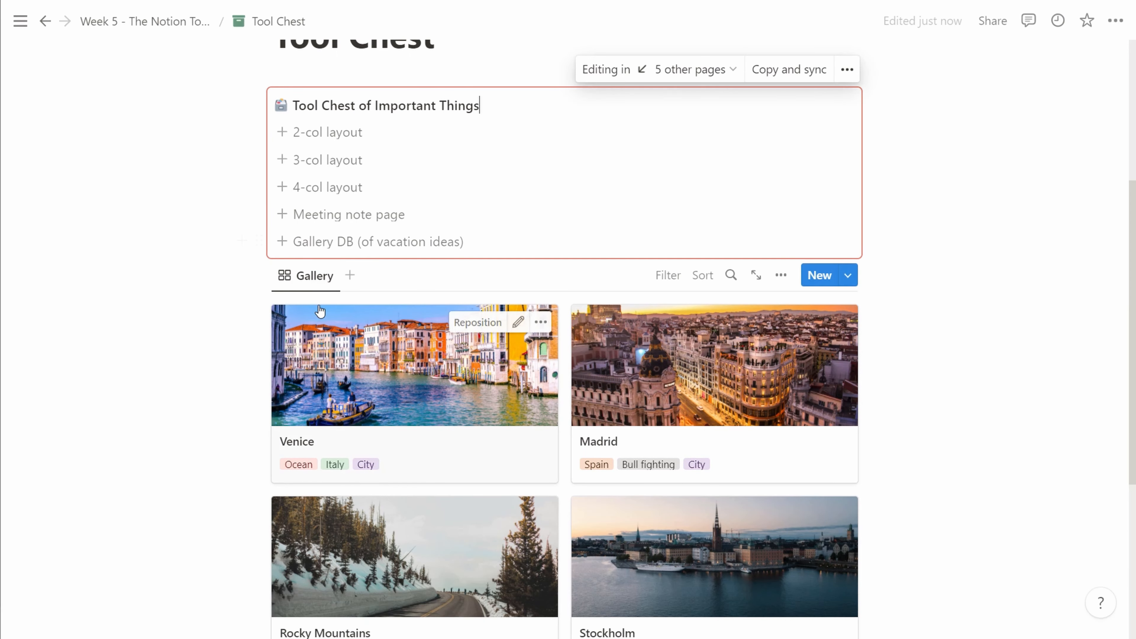
pyautogui.scroll(-6, 316, 282)
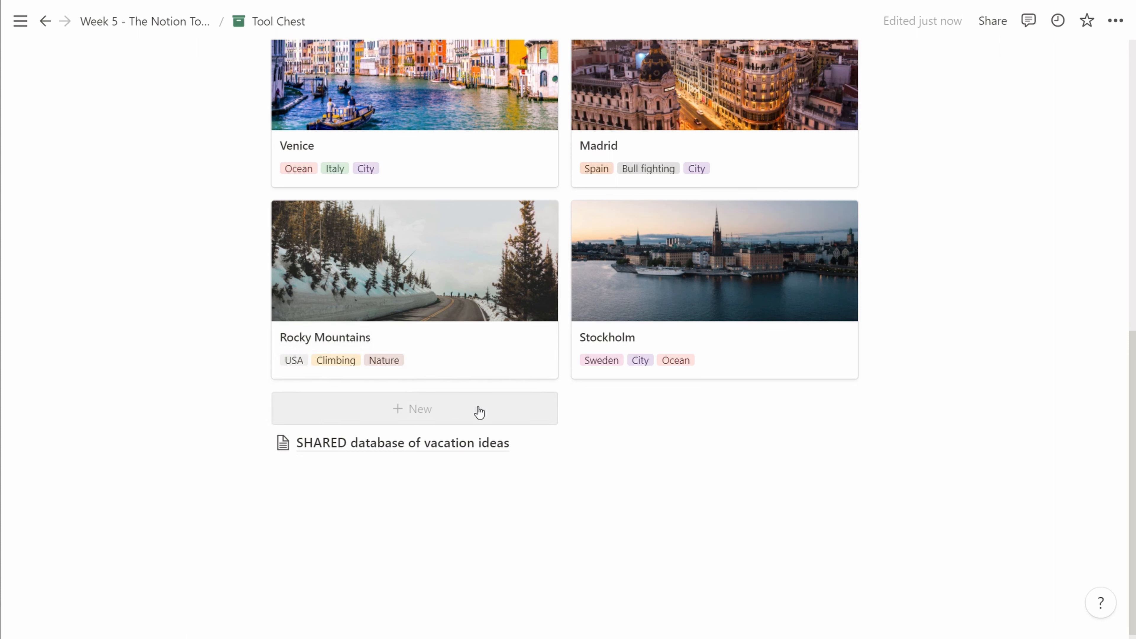
# Create a sub-page titled "Vacation ideas view (turn into text)" at the end of the Tool Chest page
pyautogui.click(354, 496)
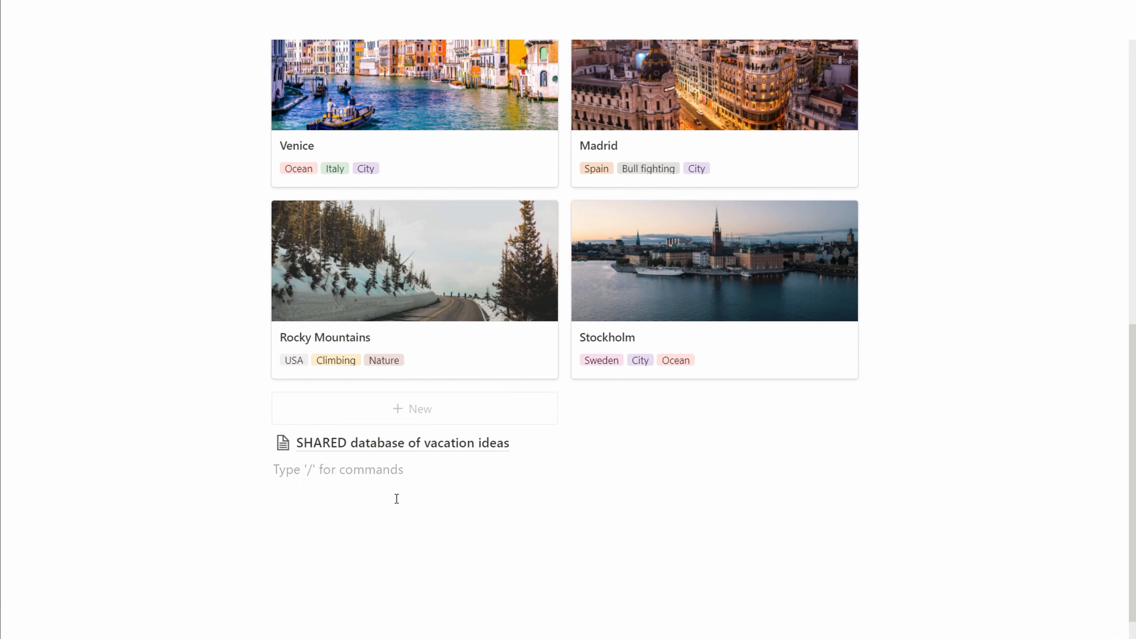
pyautogui.write('/page')
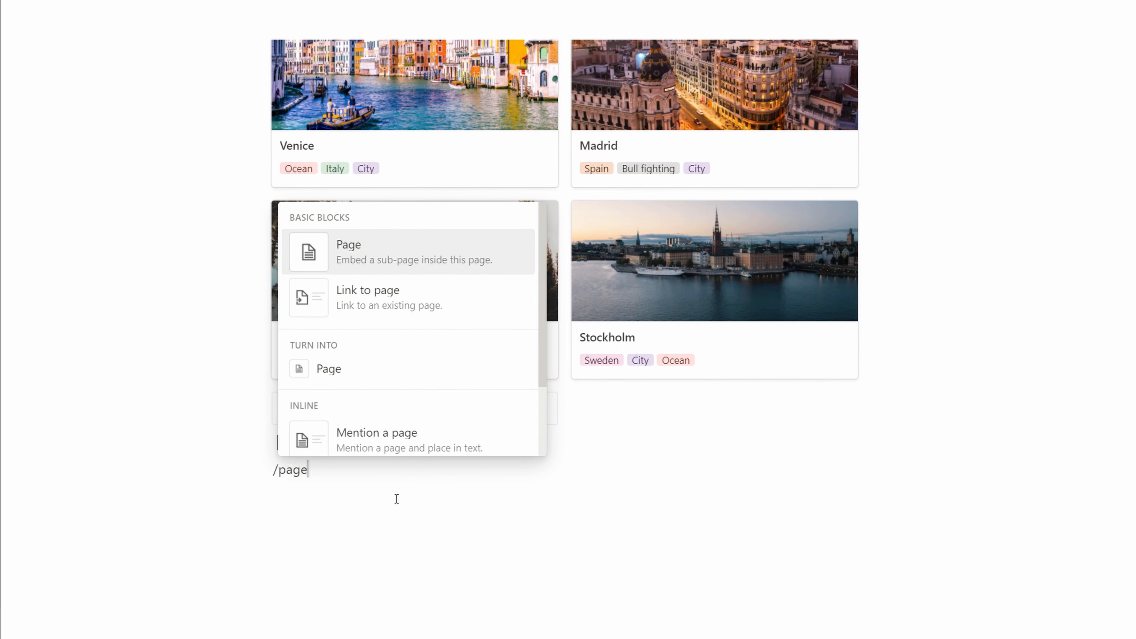
pyautogui.press('Return')
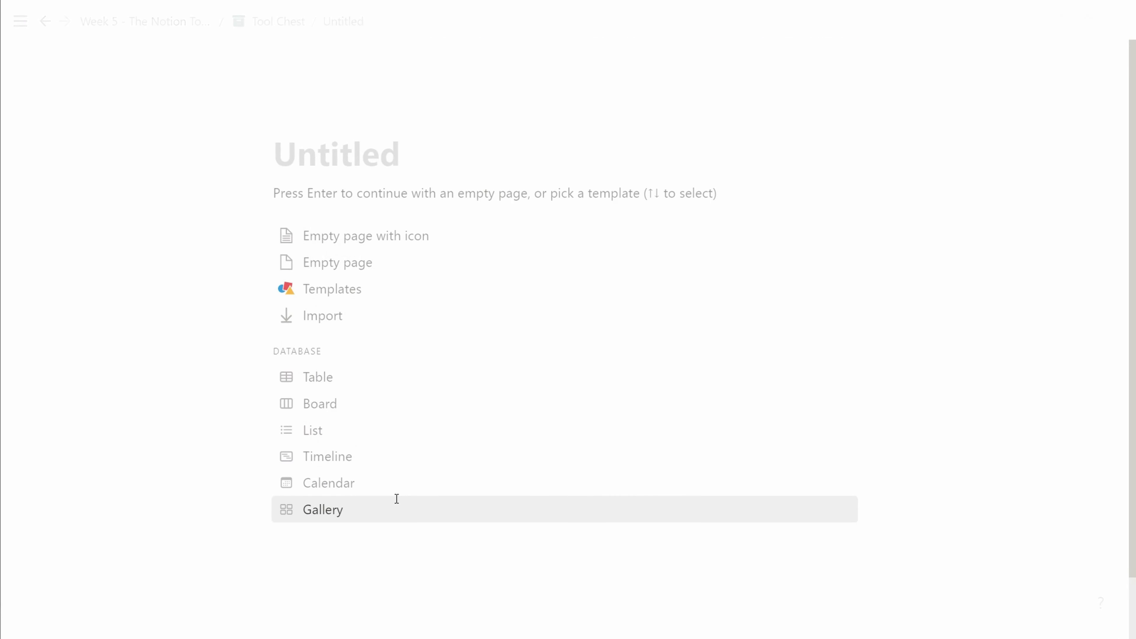
pyautogui.write('Vacti')
pyautogui.press('BackSpace')
pyautogui.press('BackSpace')
pyautogui.write('ation ideas')
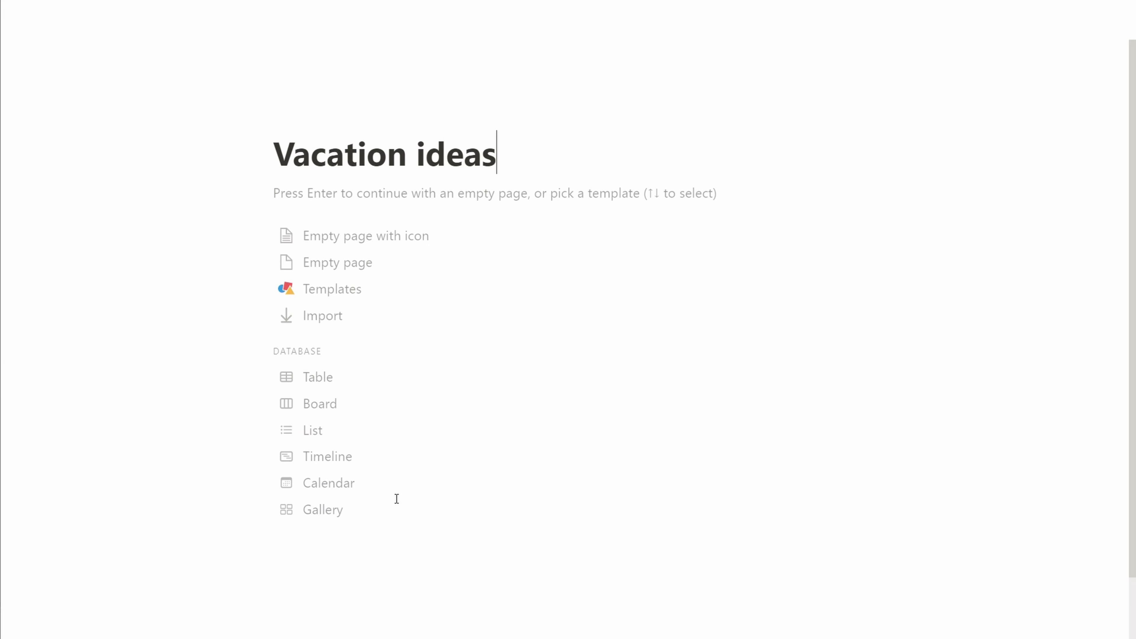
pyautogui.write(' view [')
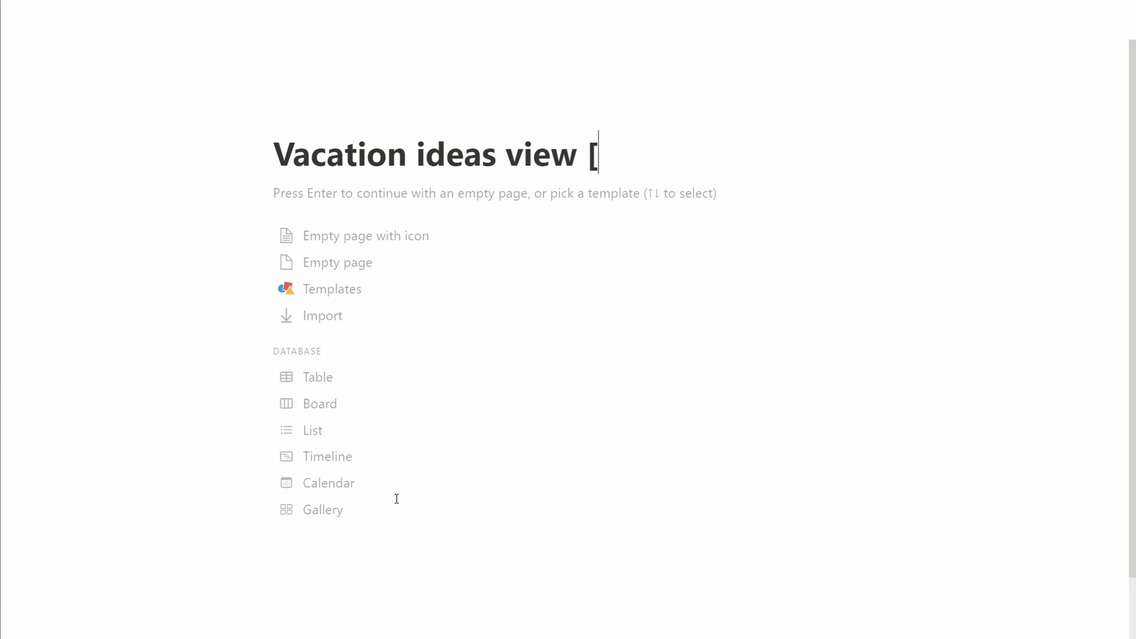
pyautogui.press('BackSpace')
pyautogui.write('(delete me)')
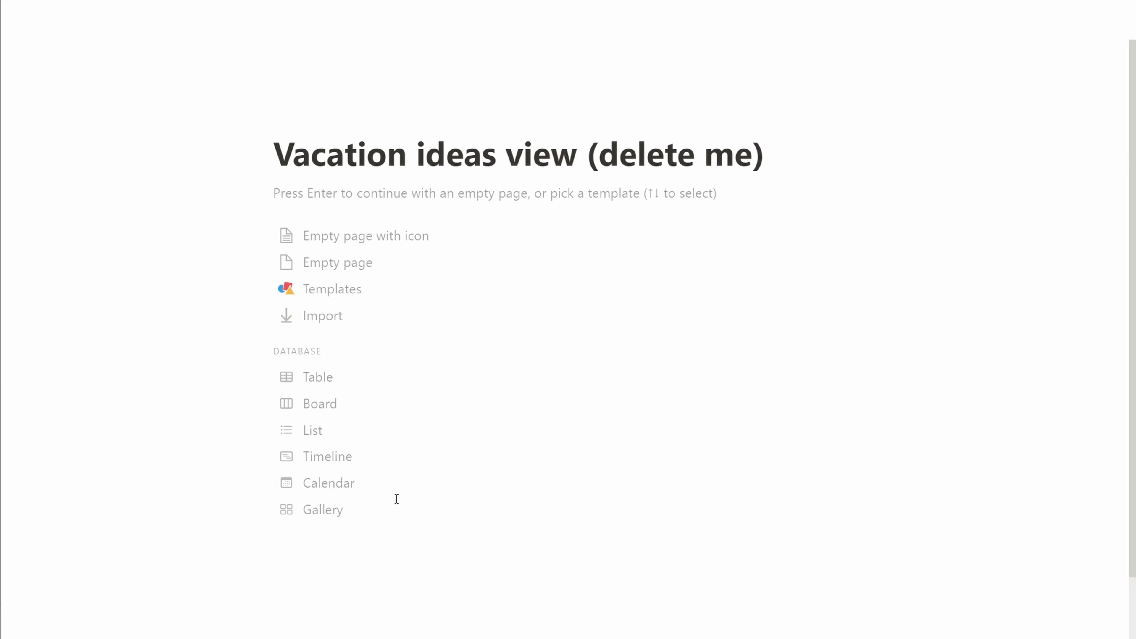
pyautogui.write('turn into text')
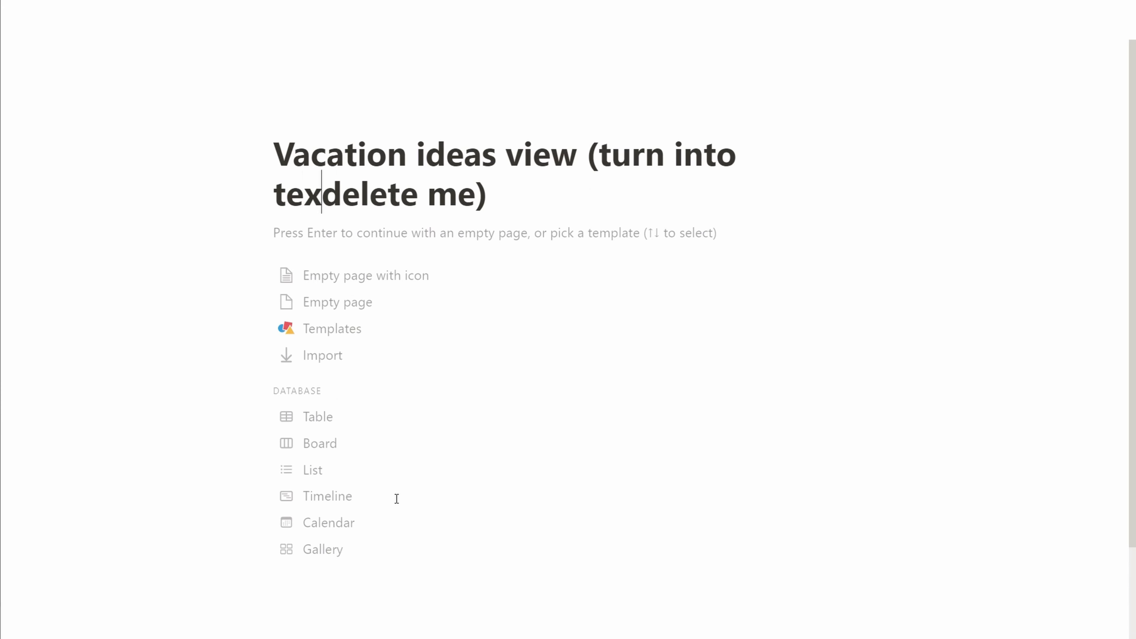
pyautogui.hotkey('ctrl', 'shift', 'Right')
pyautogui.hotkey('ctrl', 'shift', 'Right')
pyautogui.press('BackSpace')
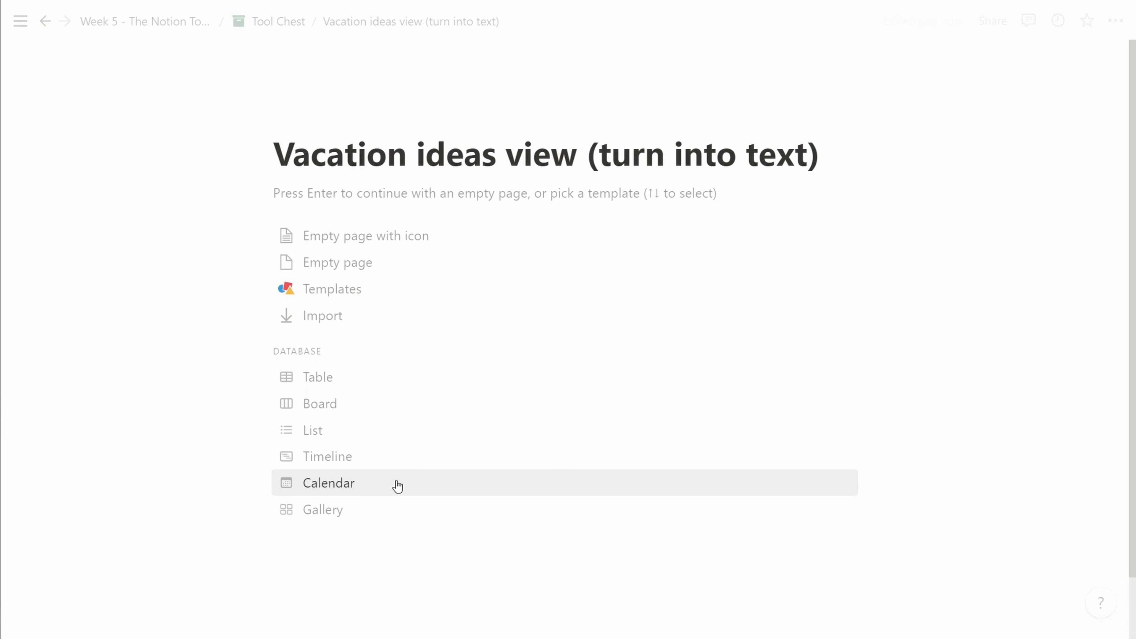
# Move the linked gallery view from the Tool Chest page into the "Vacation ideas view (turn into text)" sub-page
pyautogui.click(268, 35)
pyautogui.scroll(-1, 300, 311)
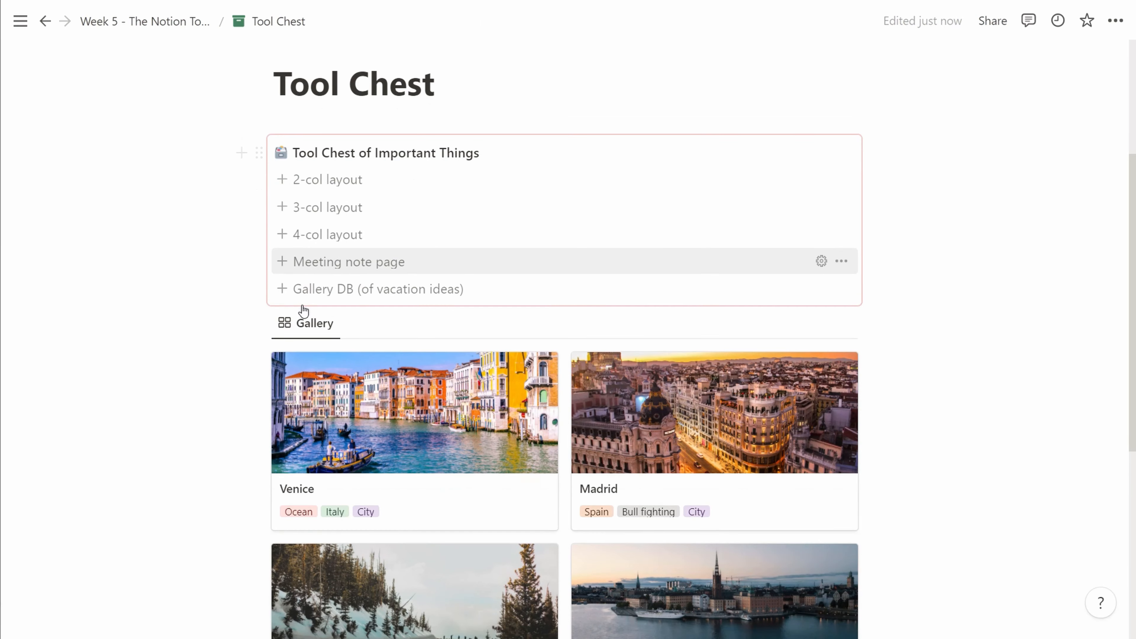
pyautogui.click(264, 302)
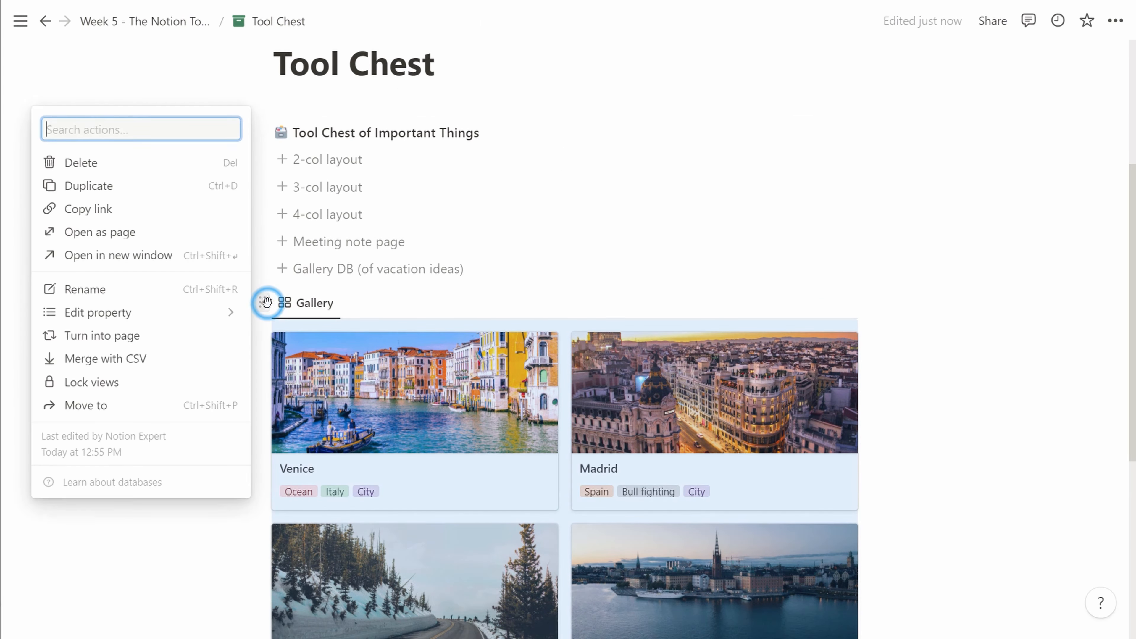
pyautogui.press('Escape')
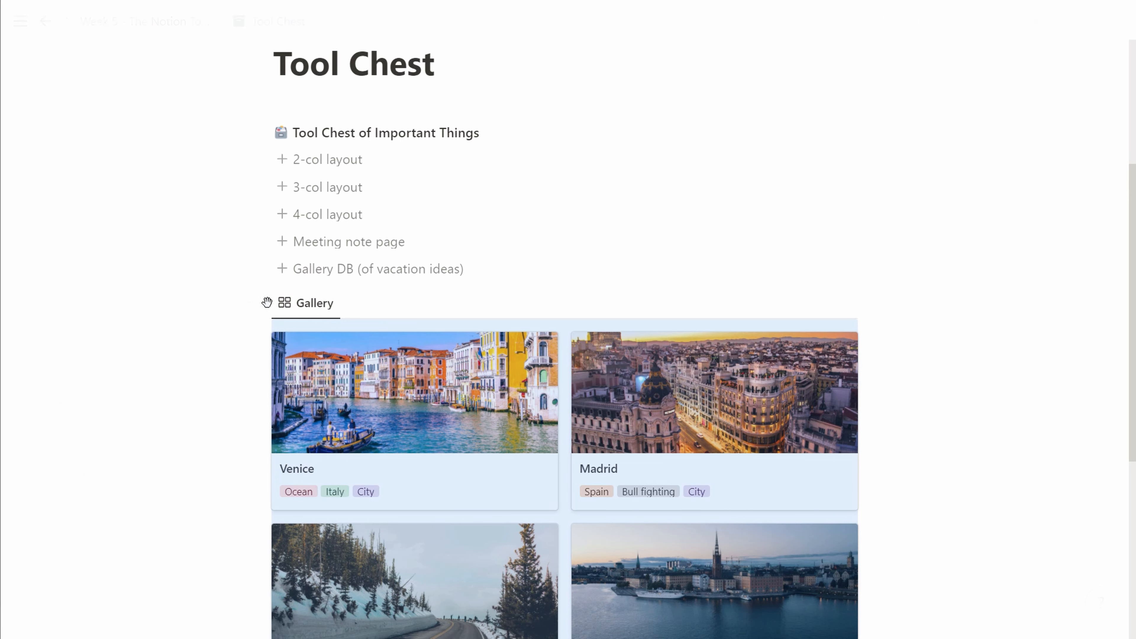
pyautogui.press('Delete')
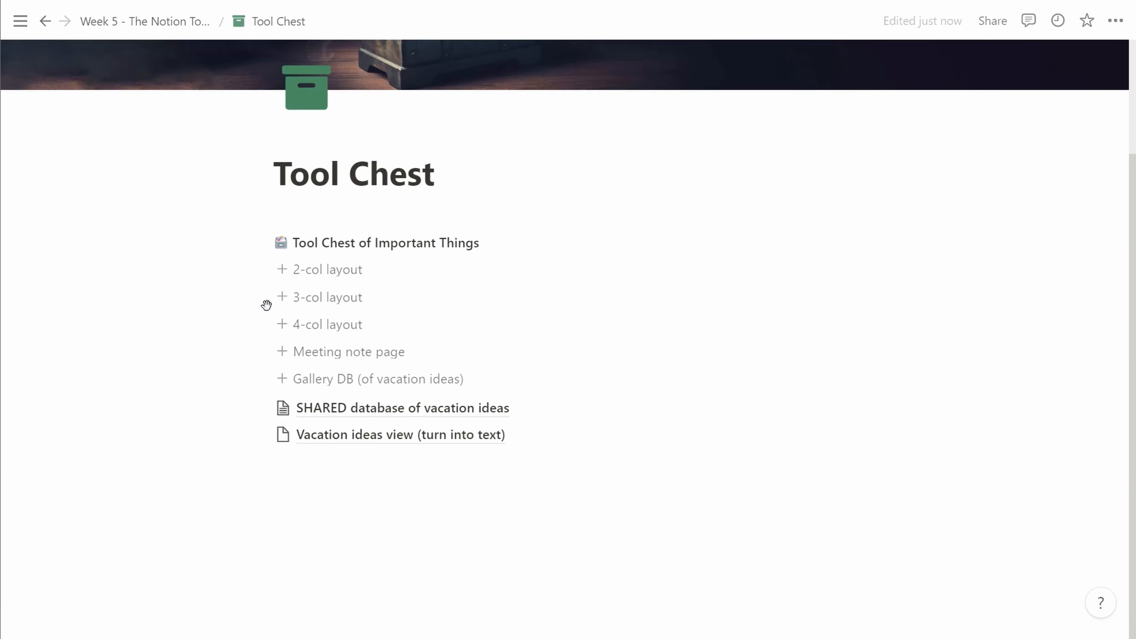
pyautogui.click(313, 433)
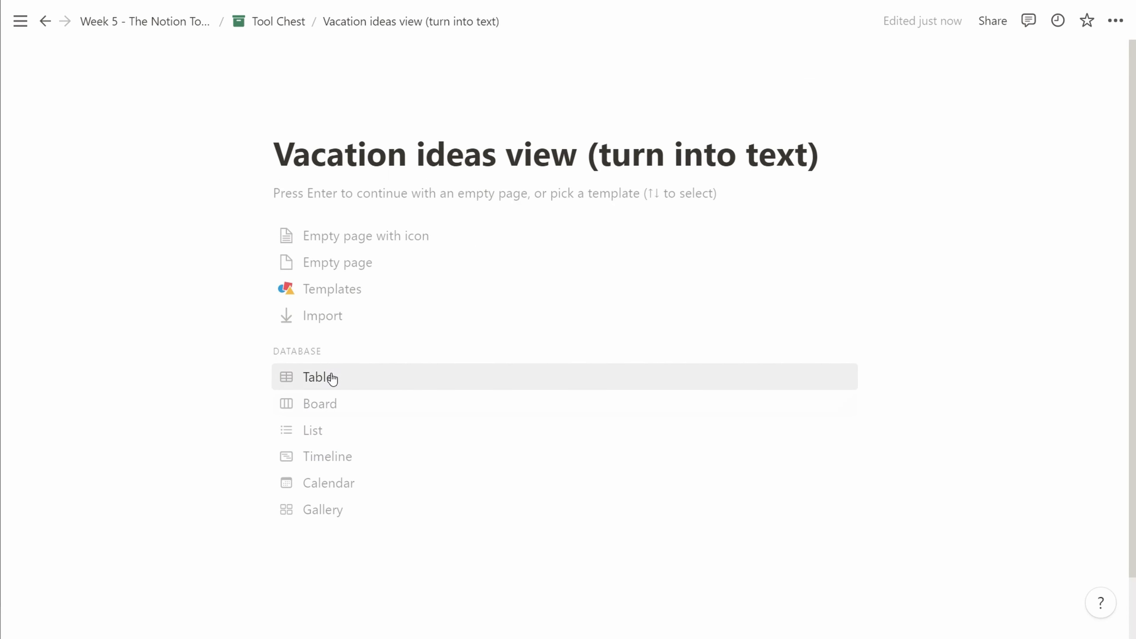
pyautogui.click(341, 255)
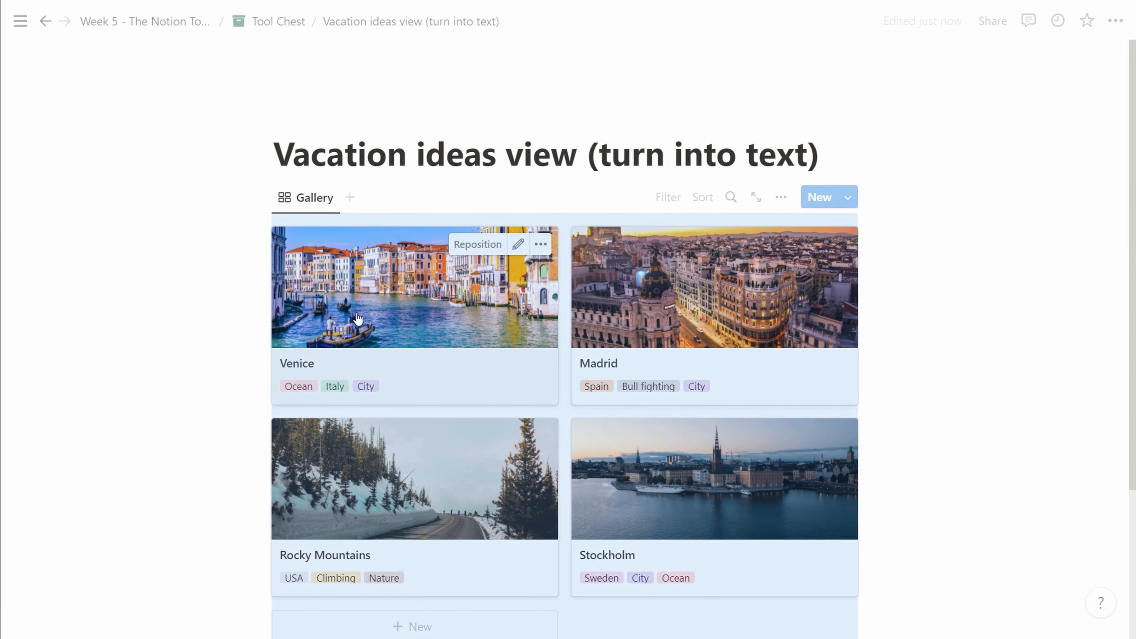
# Add a template button named "New view for vacation DB" at the end of Tool Chest, with the Vacation ideas view page as its template
pyautogui.click(264, 18)
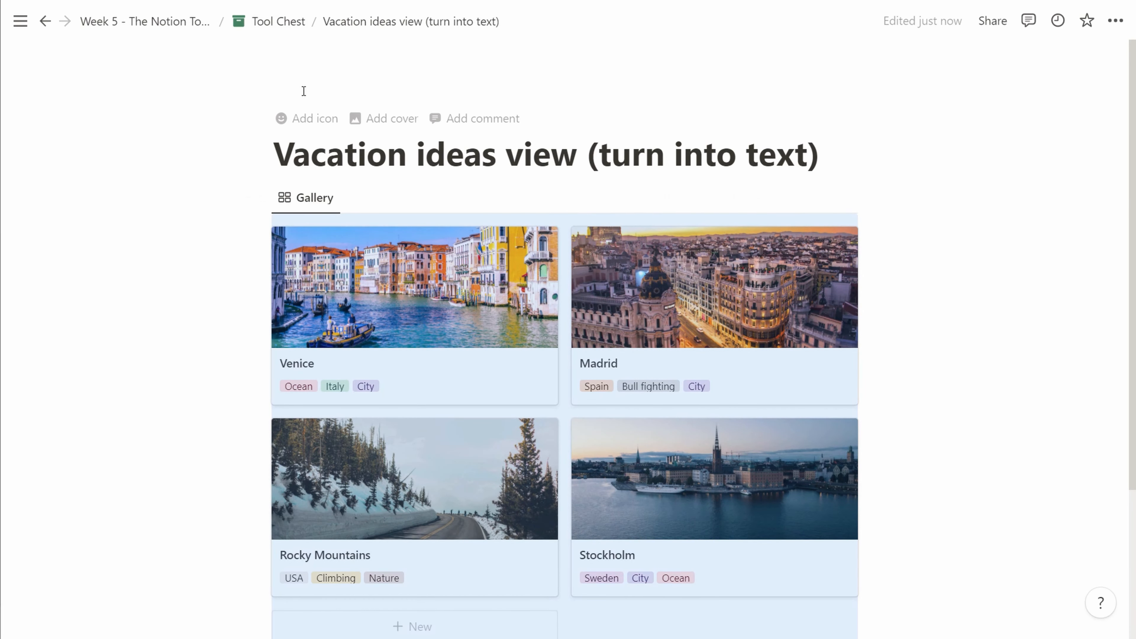
pyautogui.click(358, 464)
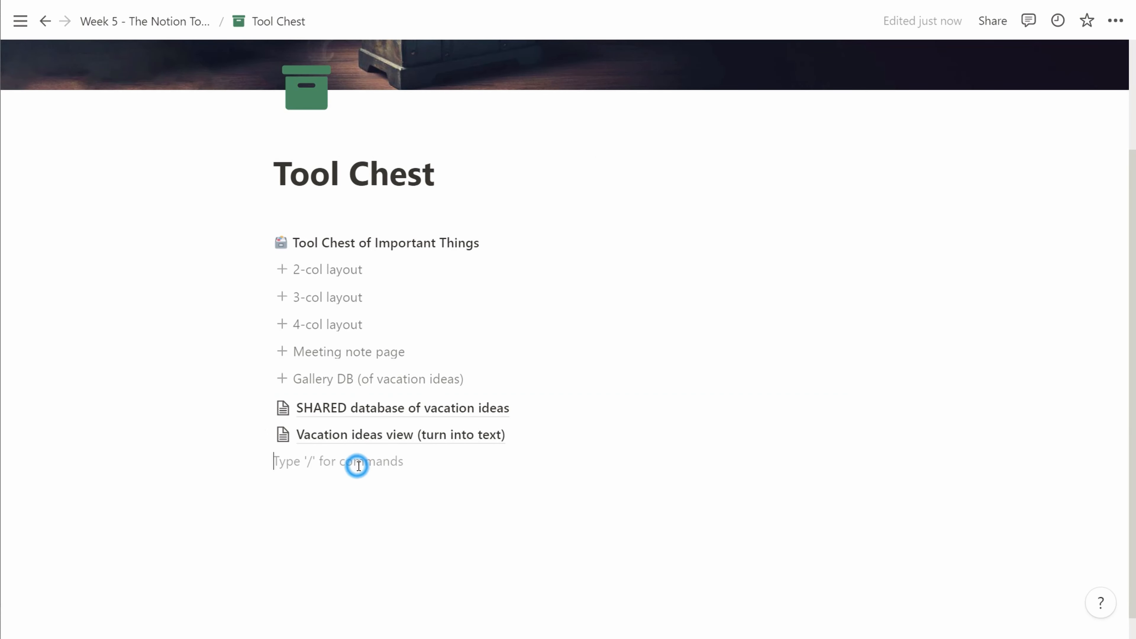
pyautogui.write('/but')
pyautogui.press('Return')
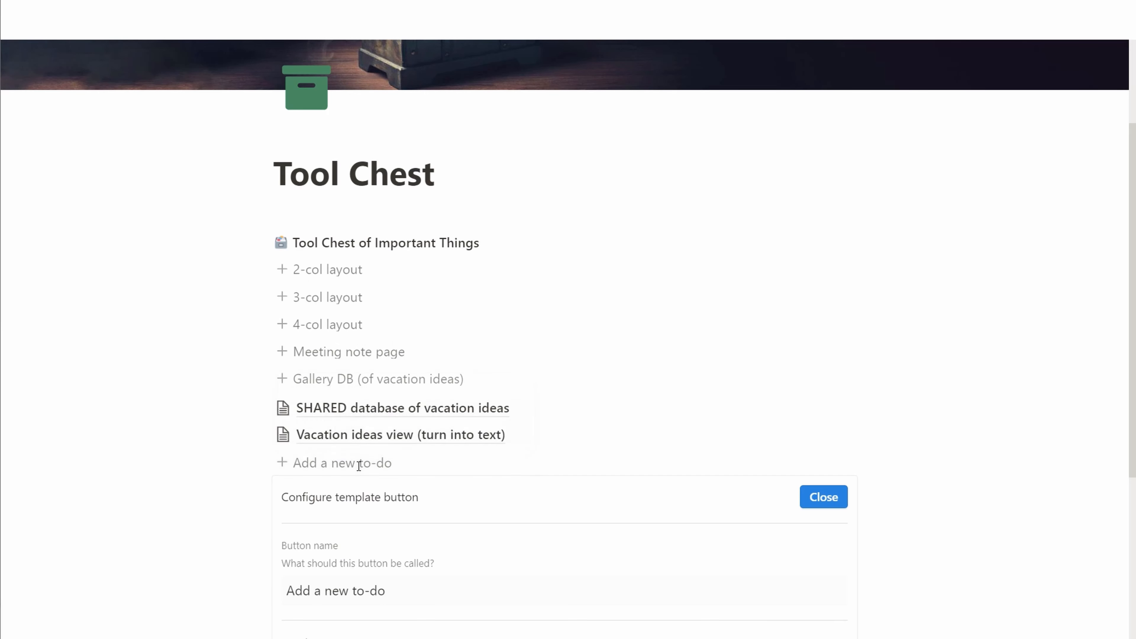
pyautogui.scroll(-3, 360, 474)
pyautogui.moveTo(287, 474); pyautogui.dragTo(393, 474)
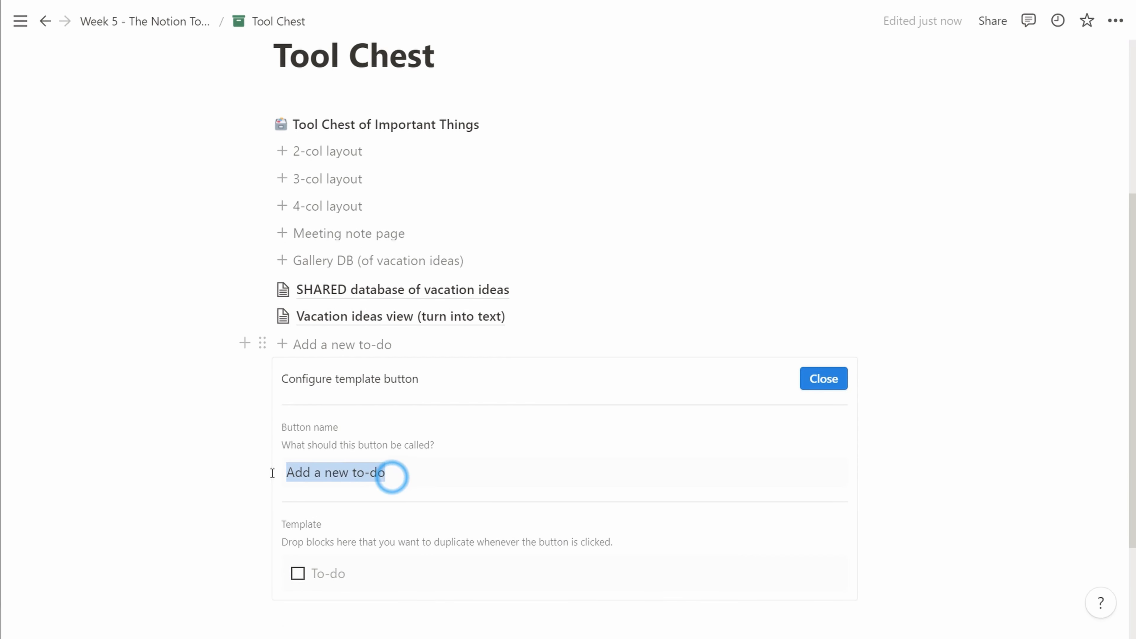
pyautogui.write('New view for vacation DB')
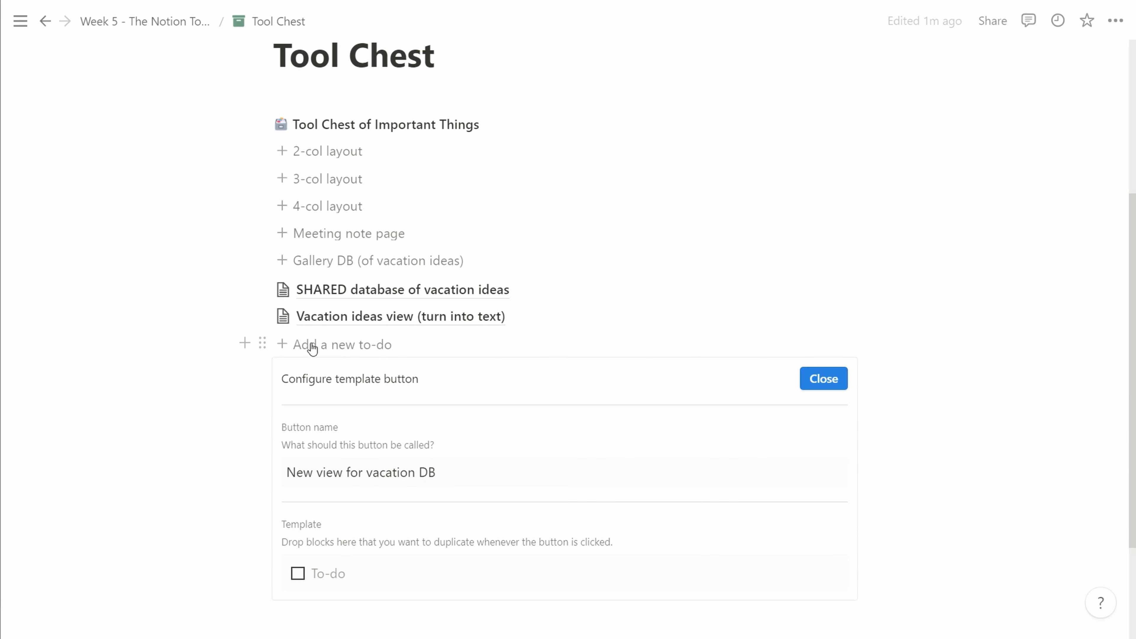
pyautogui.moveTo(320, 316); pyautogui.dragTo(359, 521)
# Rename the template button "View for vacation DB" and move it into the synced block, below Gallery DB (of vacation ideas)
pyautogui.moveTo(408, 398); pyautogui.dragTo(271, 398)
pyautogui.write('View for vacation DB')
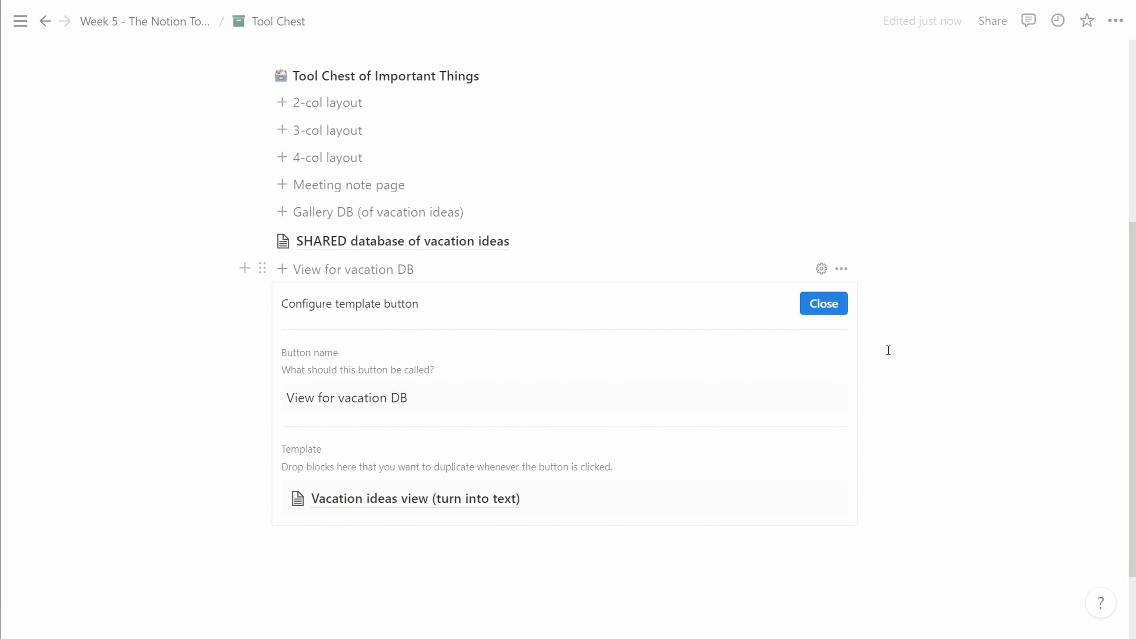
pyautogui.click(835, 309)
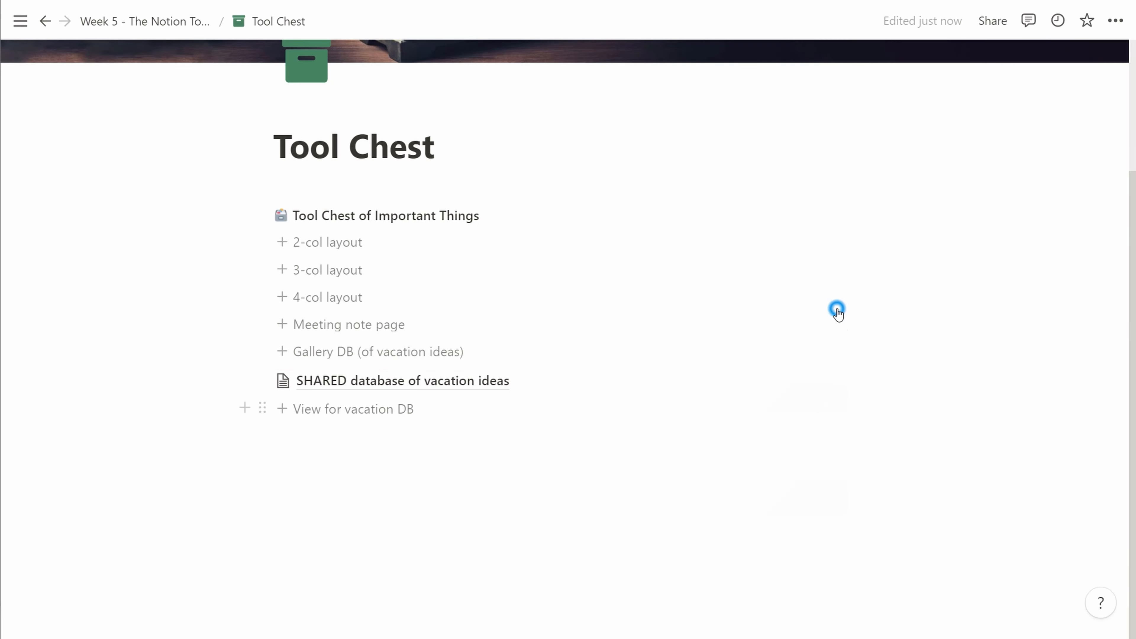
pyautogui.moveTo(399, 416); pyautogui.dragTo(398, 379)
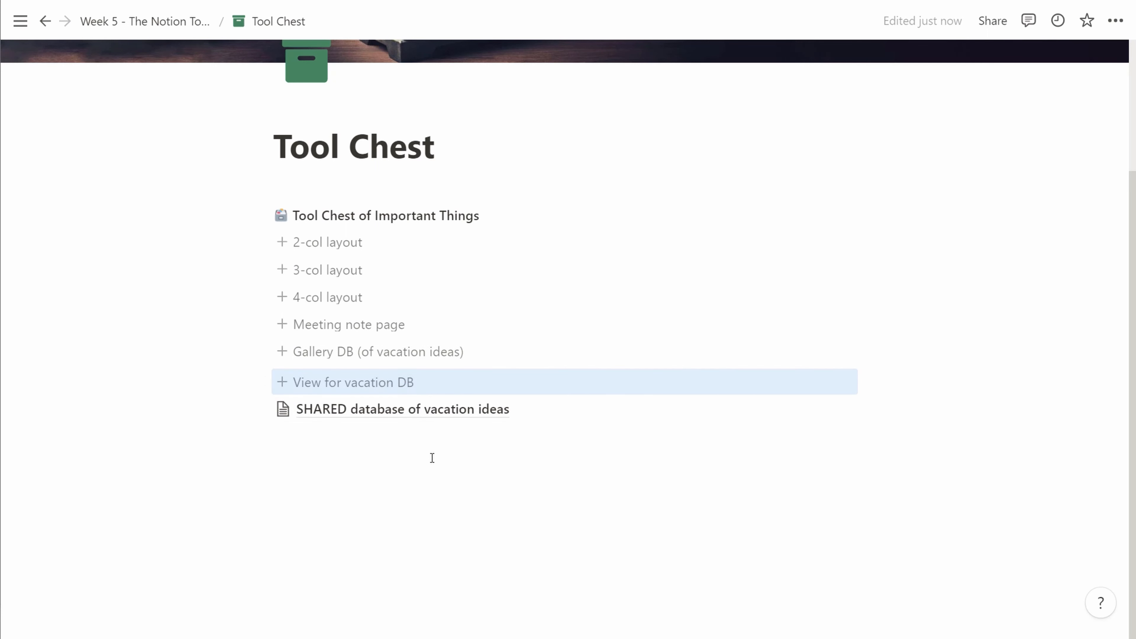
# Add a red-background text block: "NOTE! The DATABASE stays outside the Synced Block (and the template button) while the VIEW goes inside the button!"
pyautogui.click(380, 451)
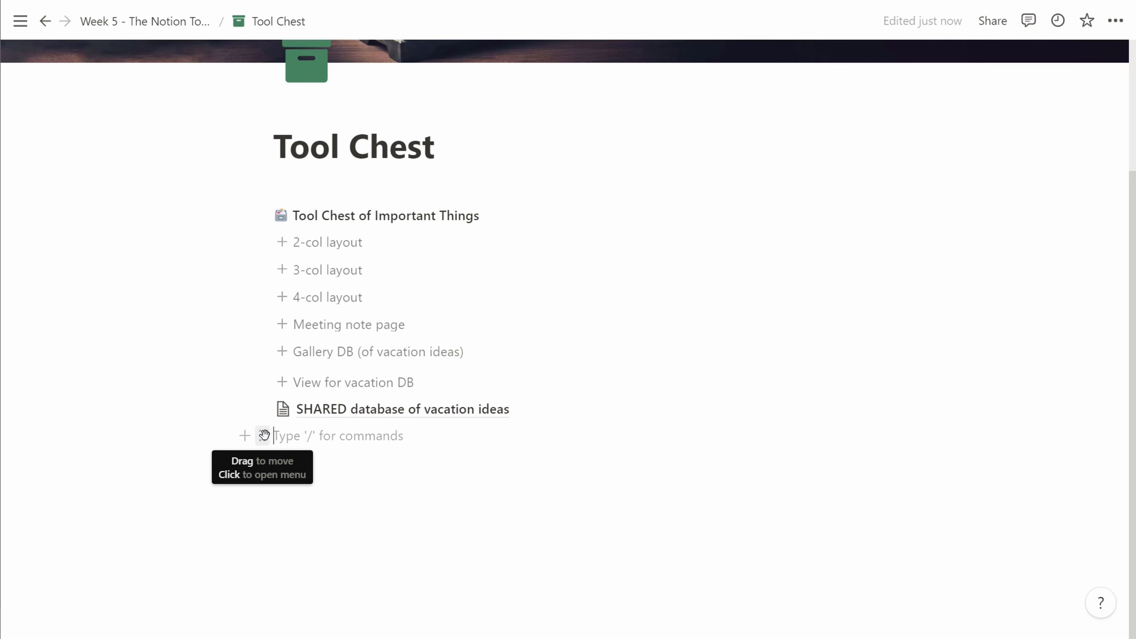
pyautogui.click(263, 434)
pyautogui.moveTo(185, 530)
pyautogui.scroll(-3, 313, 560)
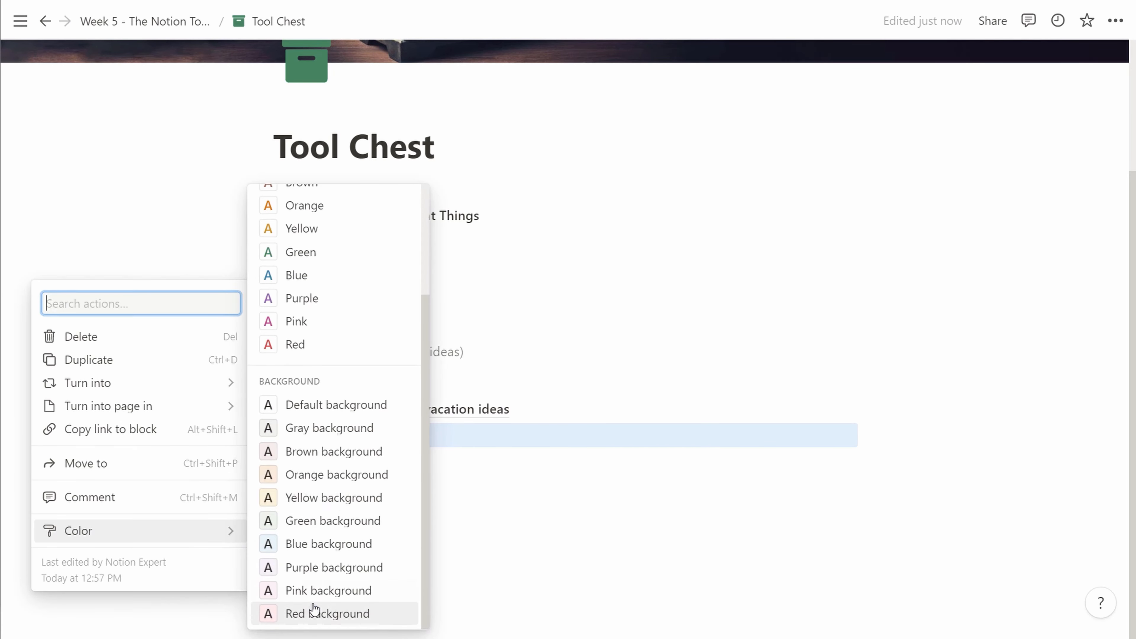
pyautogui.click(309, 611)
pyautogui.click(317, 437)
pyautogui.hotkey('shift', 'Return')
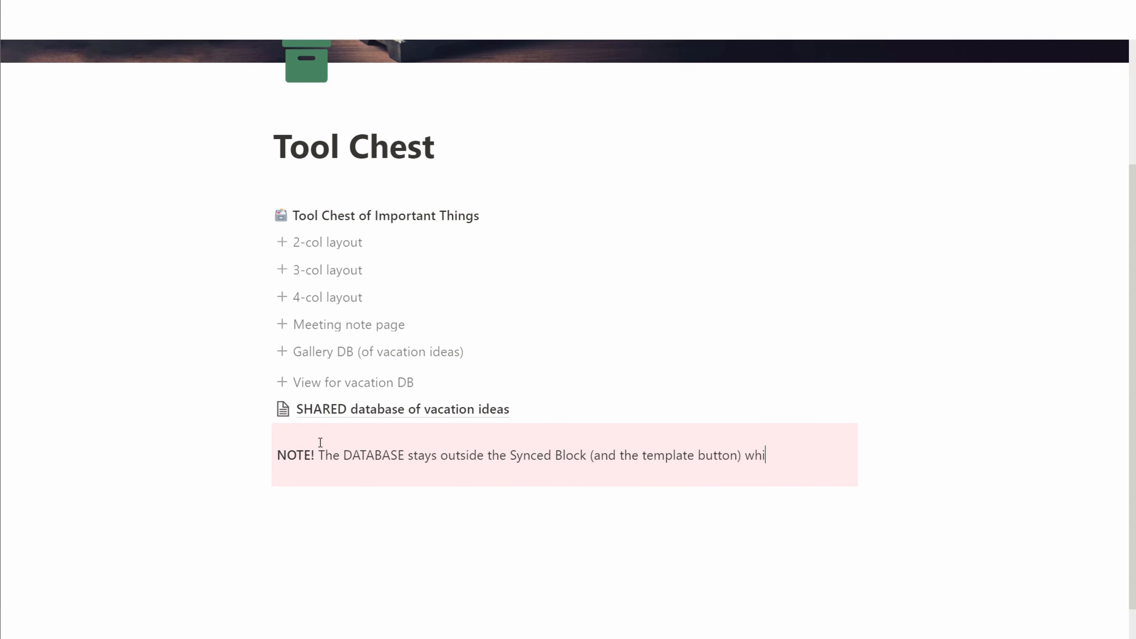
pyautogui.write('goes inside the button!')
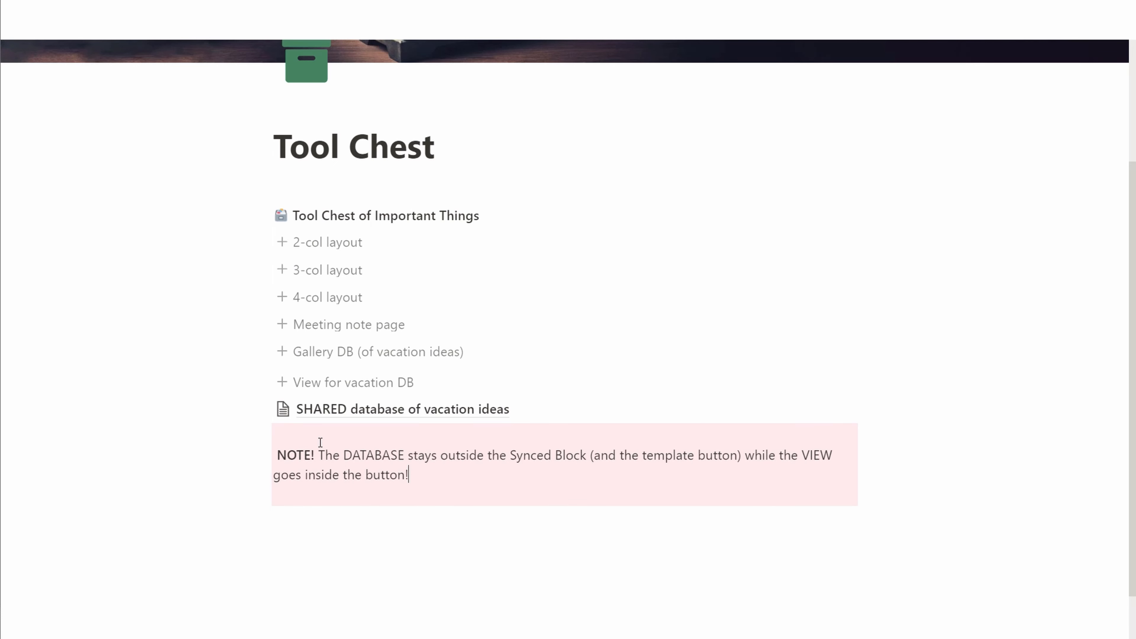
# Move the SHARED database of vacation ideas page link below the red note
pyautogui.click(355, 545)
pyautogui.moveTo(330, 405); pyautogui.dragTo(334, 533)
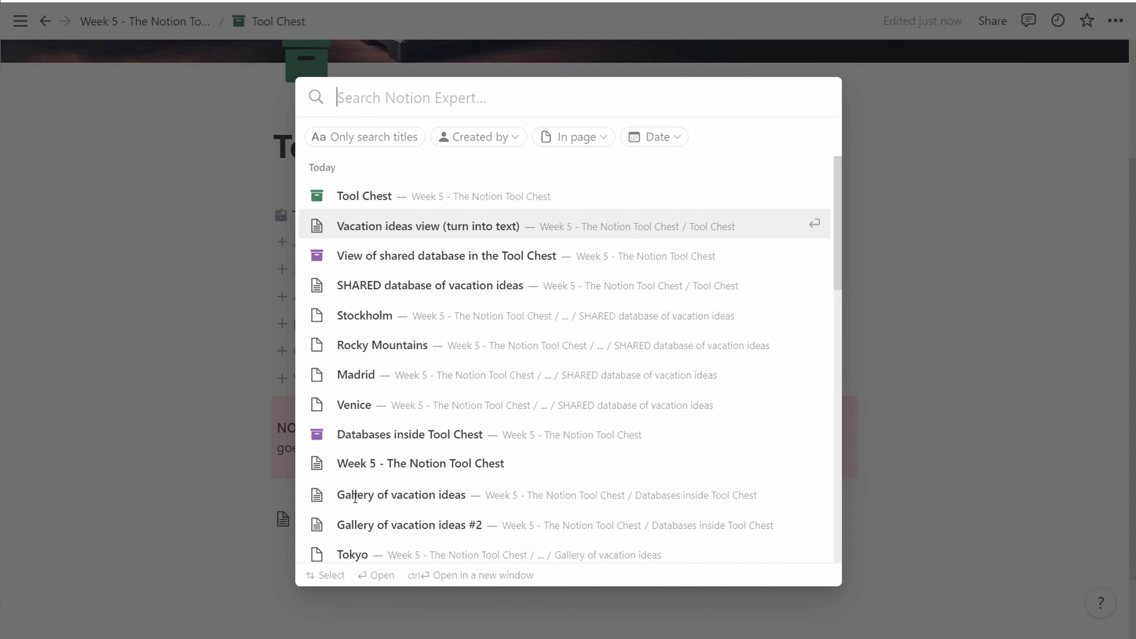
# Go to the page "View of shared database in the Tool Chest" and run its "View for vacation DB" template button
pyautogui.click(366, 268)
pyautogui.scroll(-4, 405, 404)
pyautogui.click(405, 424)
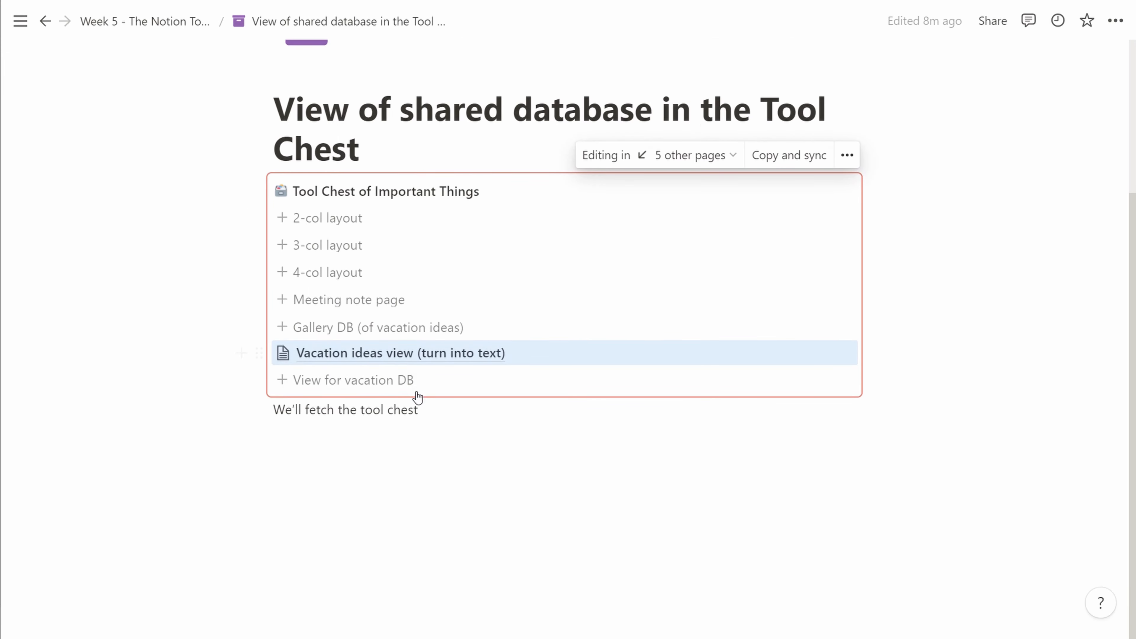
# Move the generated Vacation ideas view page out of the synced block, below "We'll fetch the tool chest", and turn it into text
pyautogui.moveTo(373, 354); pyautogui.dragTo(375, 443)
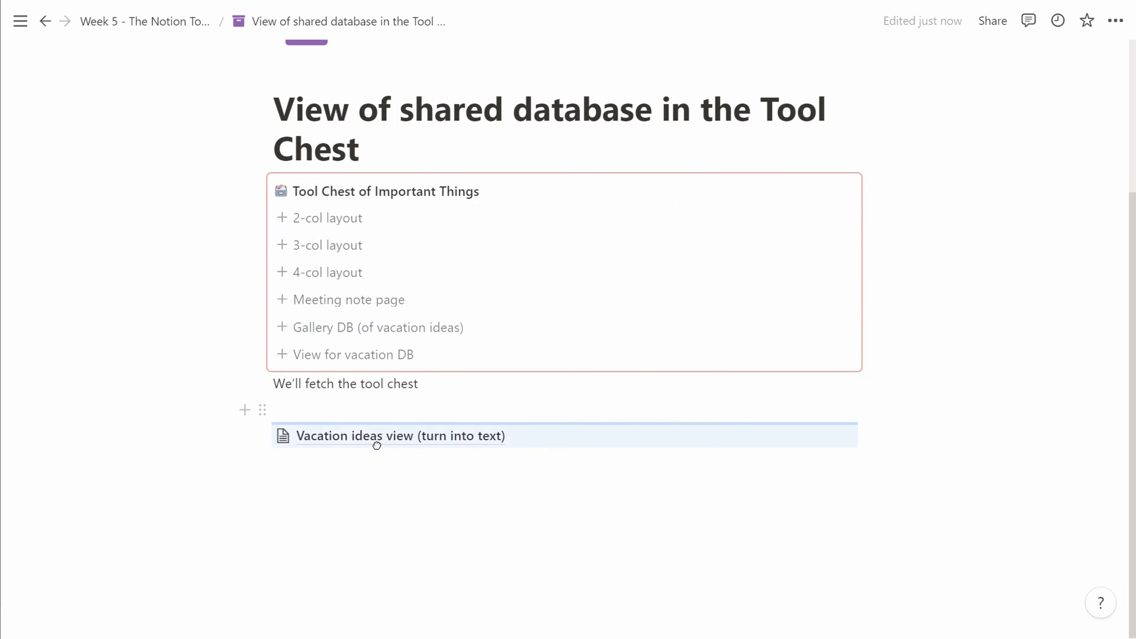
pyautogui.rightClick(374, 434)
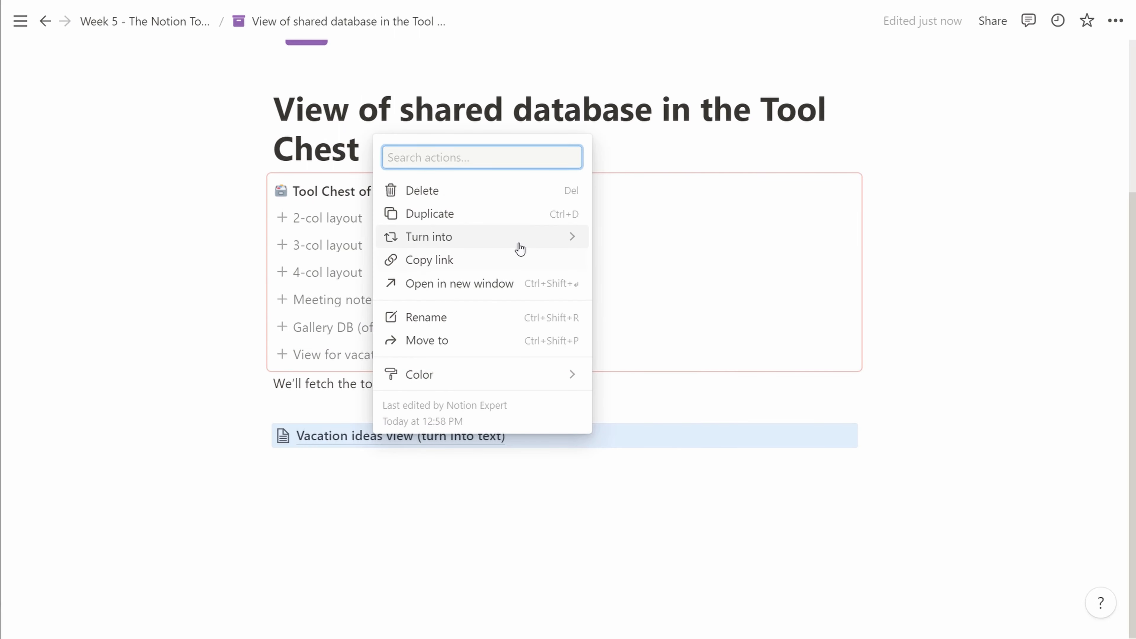
pyautogui.moveTo(519, 246)
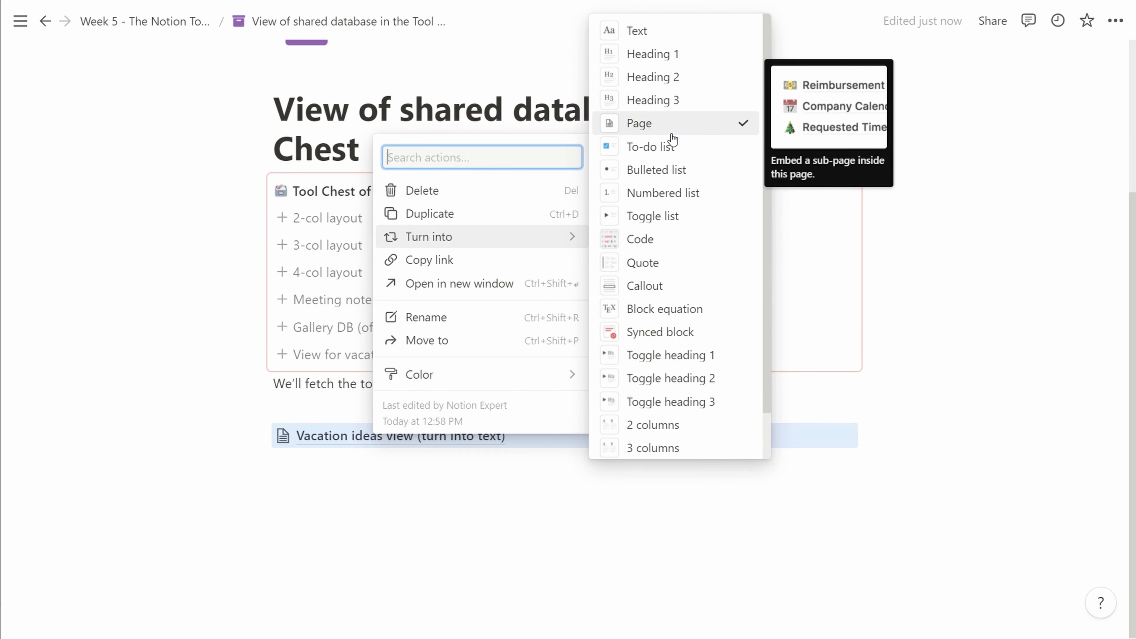
pyautogui.click(653, 32)
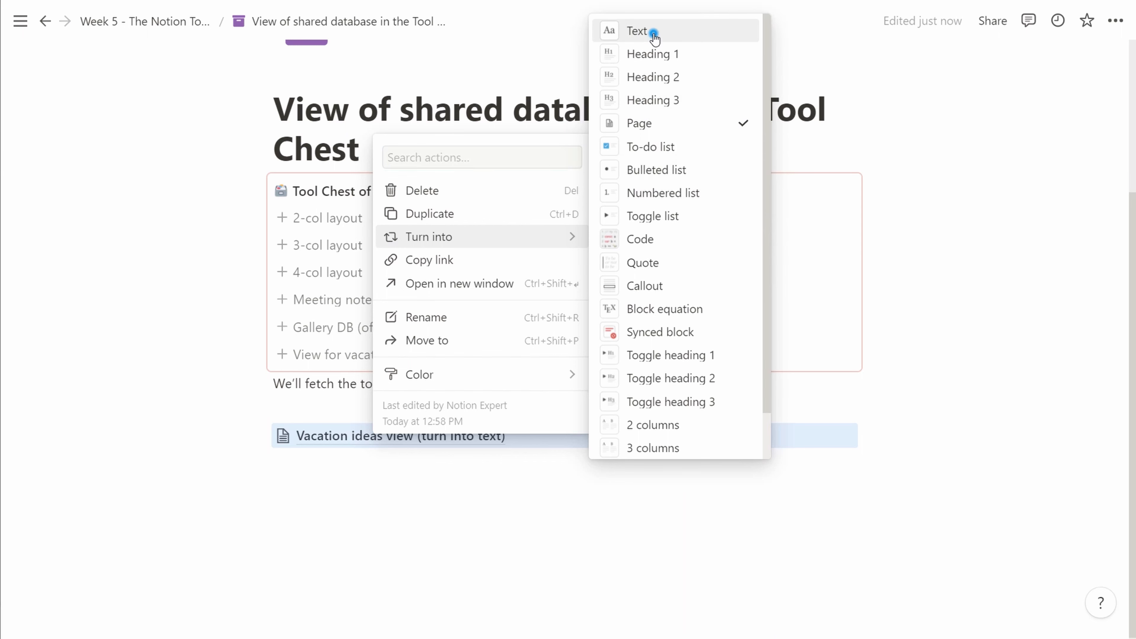
# Delete the "Vacation ideas view (turn into text)" line above the gallery and bring the gallery out to full page width
pyautogui.scroll(-5, 646, 256)
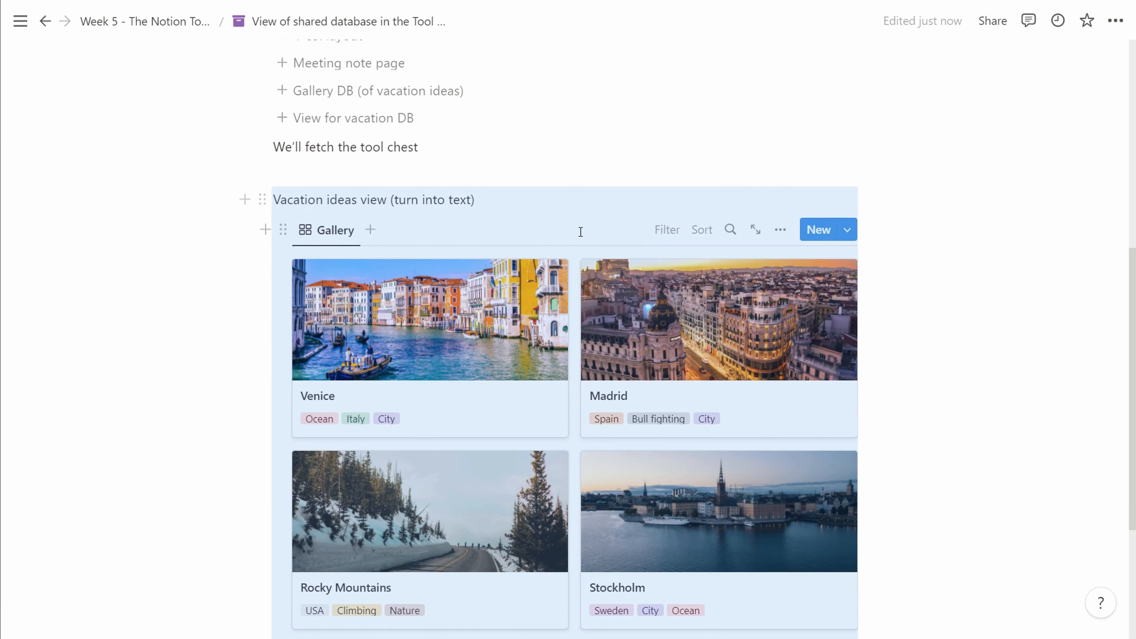
pyautogui.tripleClick(517, 197)
pyautogui.press('BackSpace')
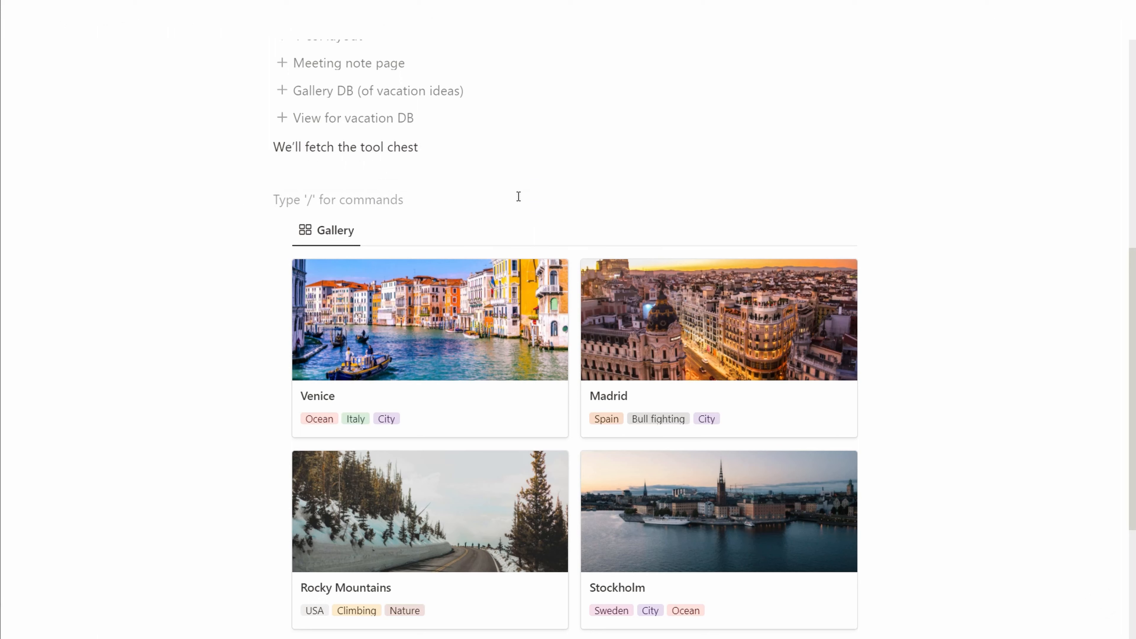
pyautogui.press('BackSpace')
pyautogui.scroll(-1, 518, 197)
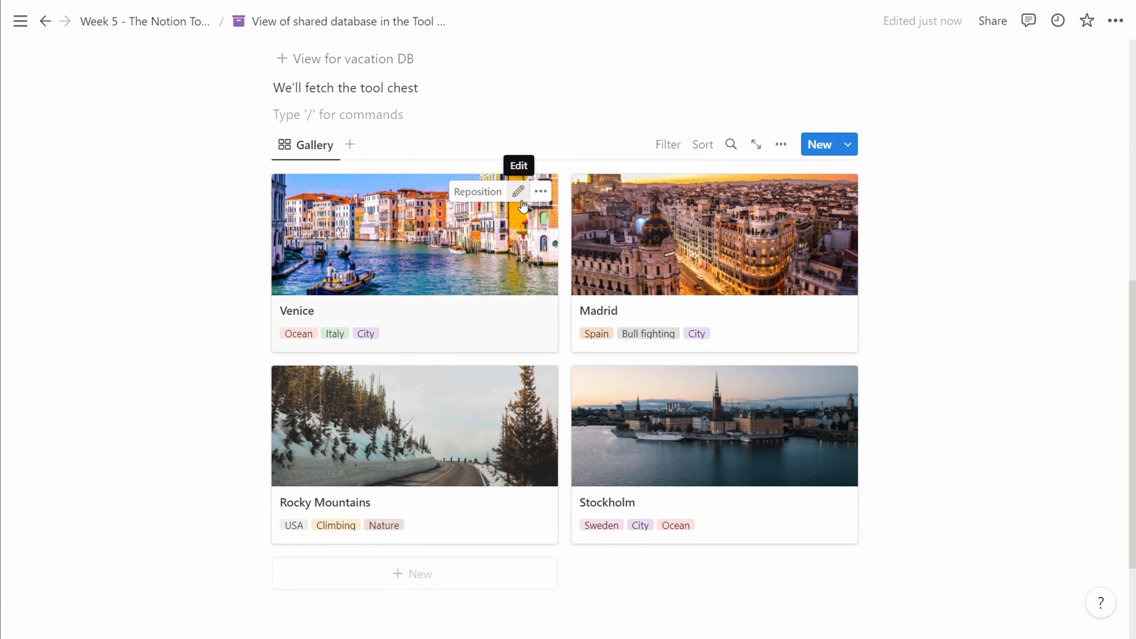
# Add a new entry named Copenhagen to the gallery and tag it City and Denmark
pyautogui.click(444, 572)
pyautogui.write('Copenhagen')
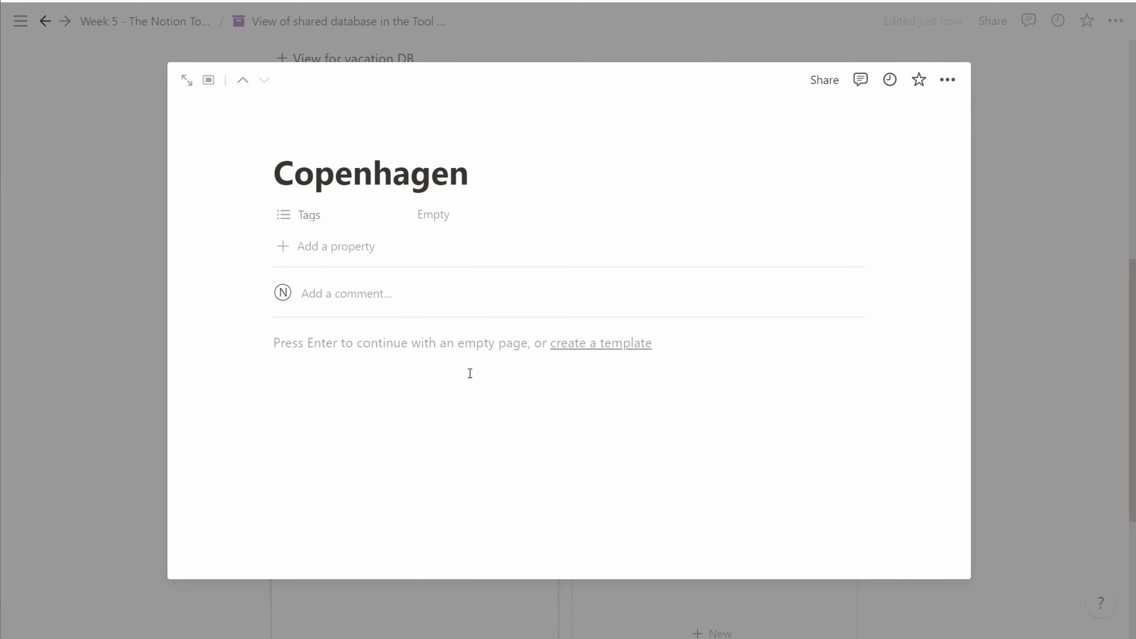
pyautogui.click(440, 224)
pyautogui.write('City')
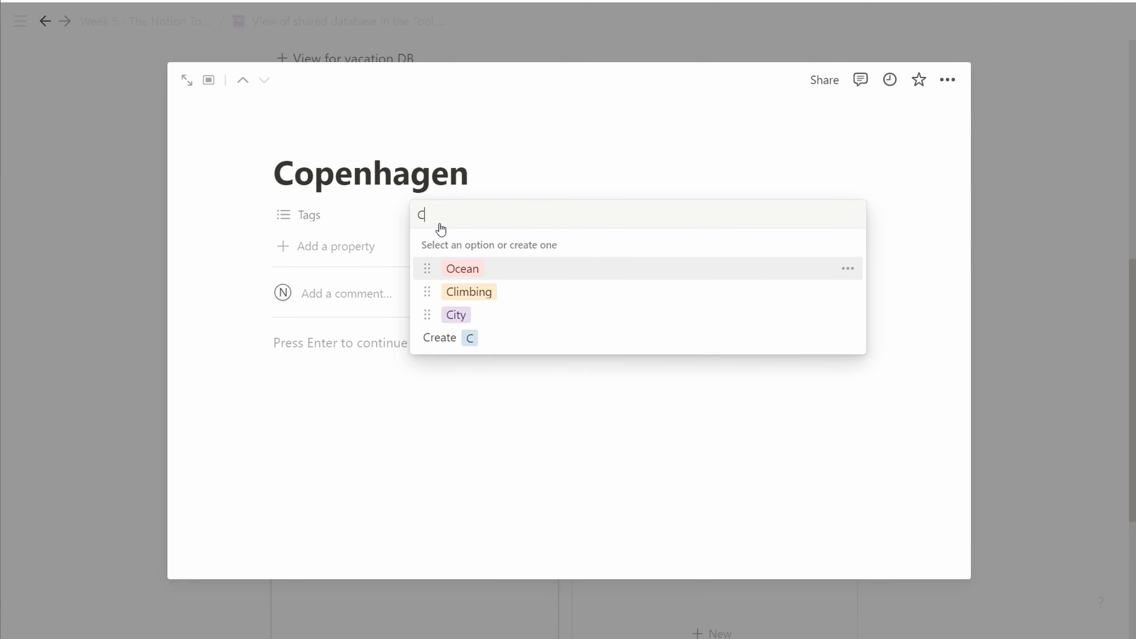
pyautogui.press('Return')
pyautogui.write('Denmark')
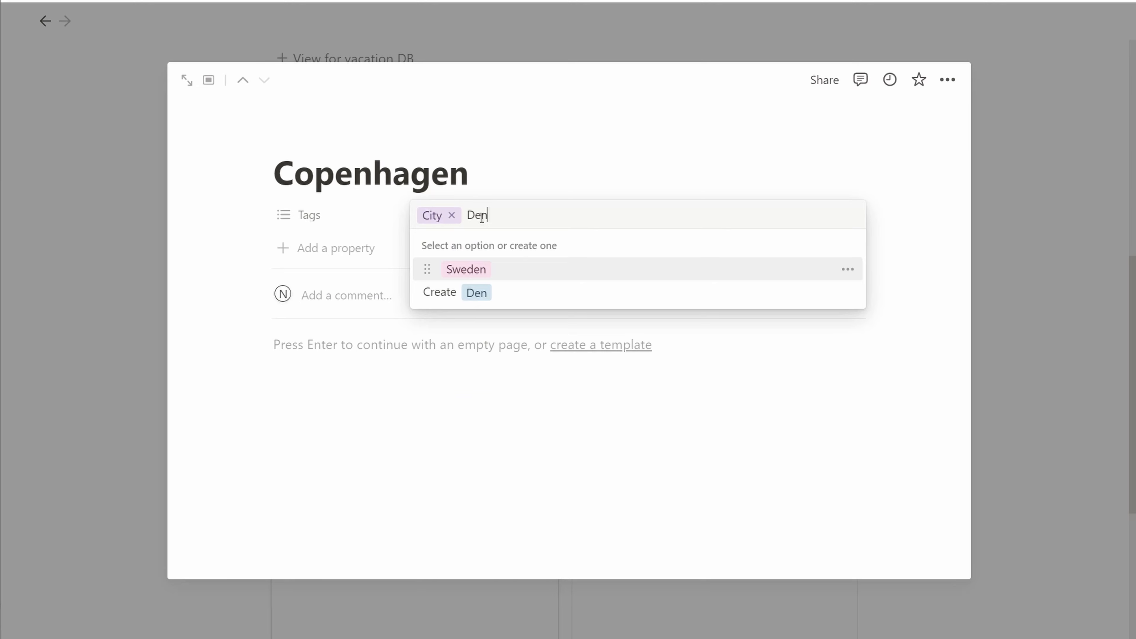
pyautogui.press('Return')
pyautogui.click(482, 130)
# Give the Copenhagen entry the first Unsplash cover image found for "copenhagen" and close the entry
pyautogui.click(379, 132)
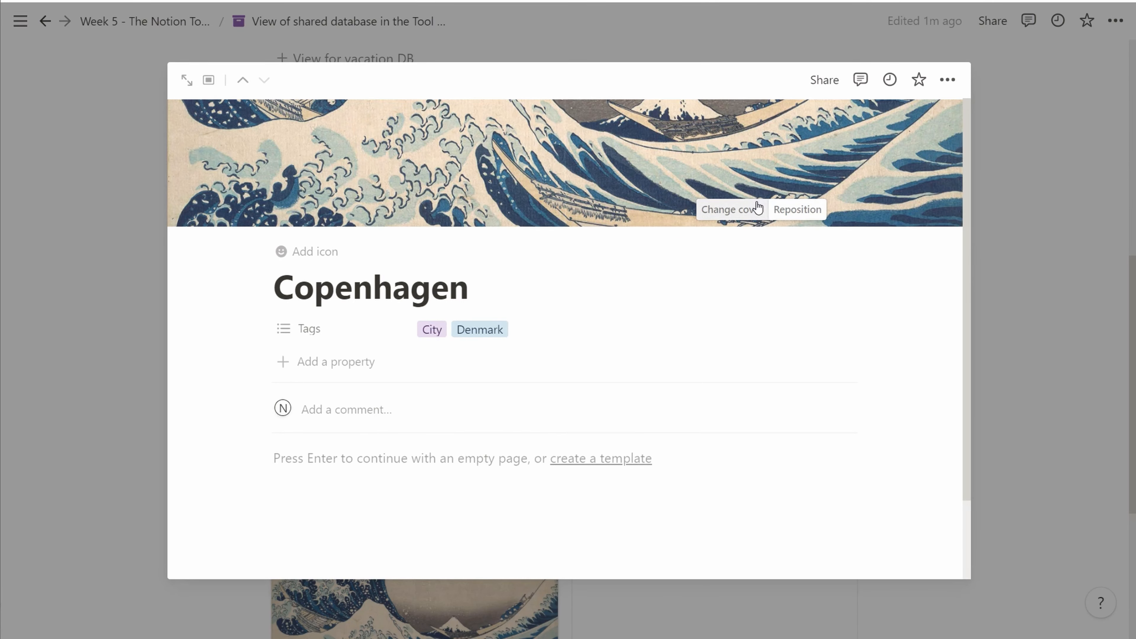
pyautogui.click(757, 207)
pyautogui.click(686, 245)
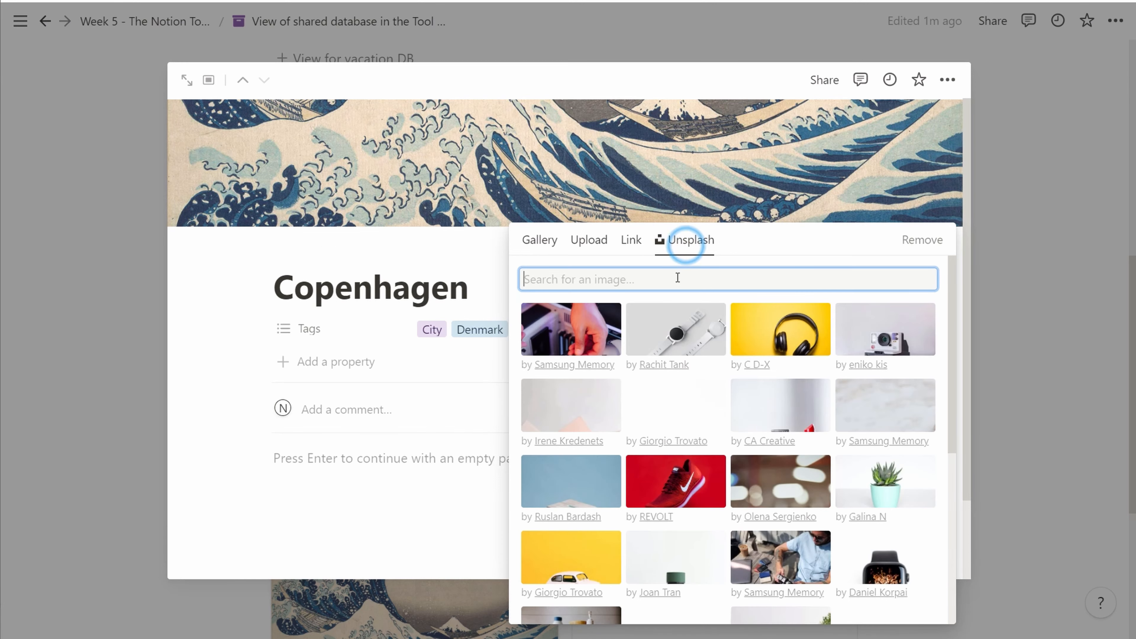
pyautogui.write('copenhagen')
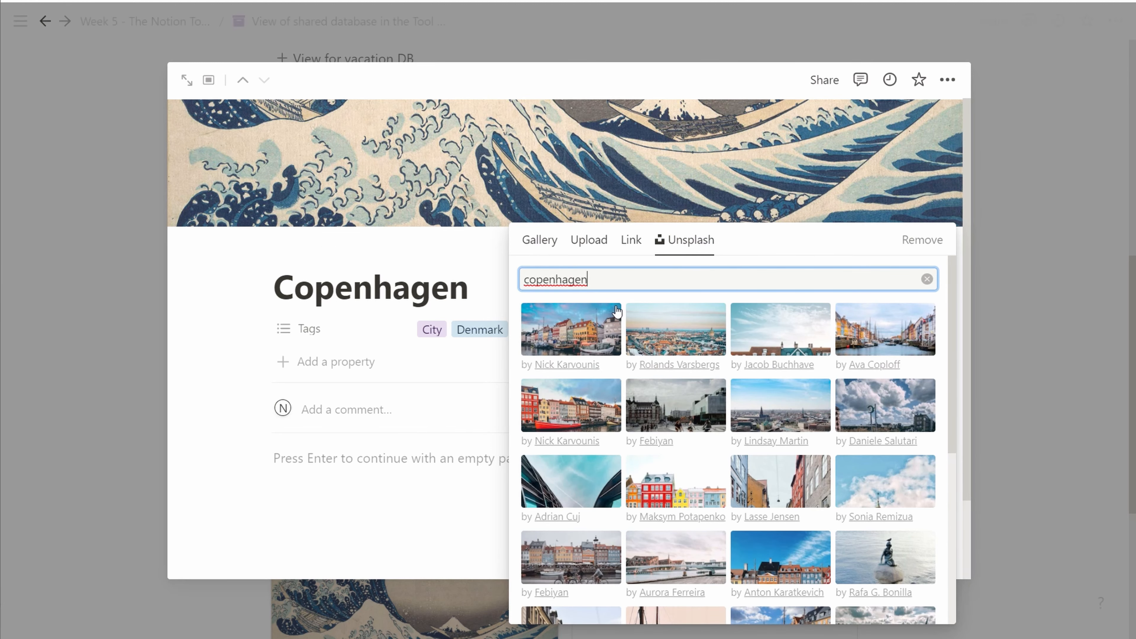
pyautogui.click(602, 329)
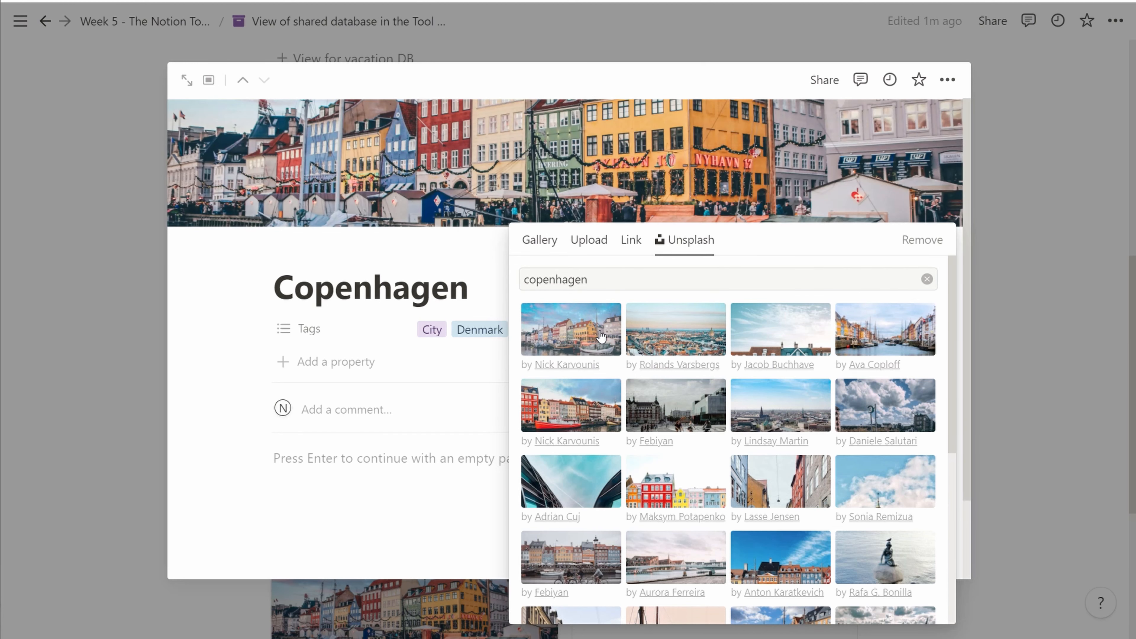
pyautogui.click(114, 338)
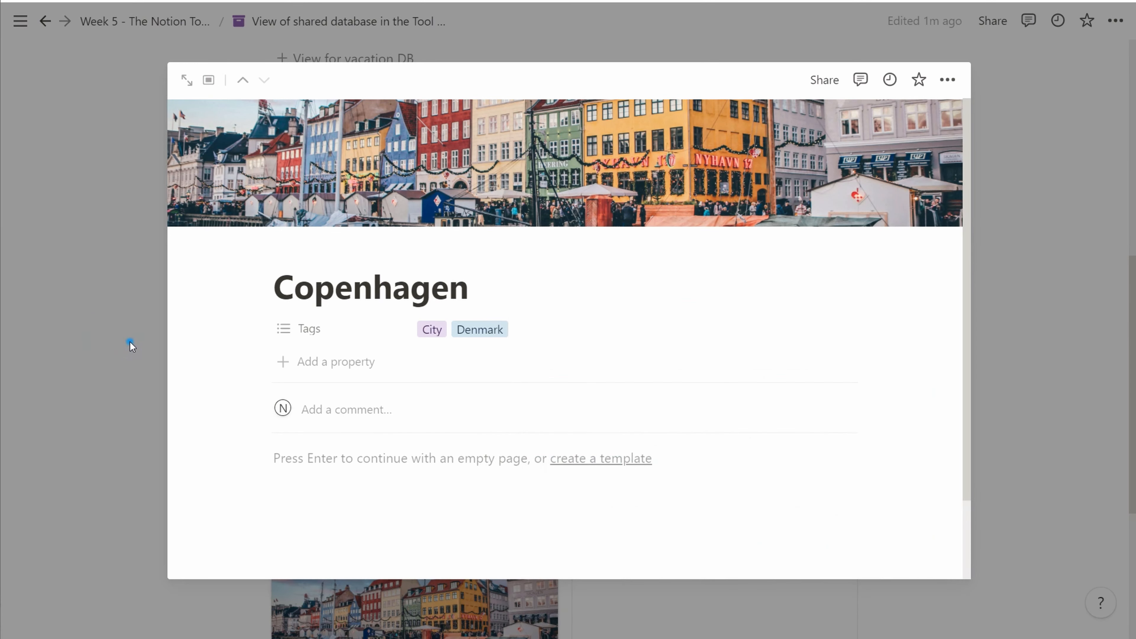
pyautogui.click(129, 342)
# Filter the linked gallery so that Tags contains Nature
pyautogui.scroll(-4, 182, 345)
pyautogui.scroll(2, 183, 345)
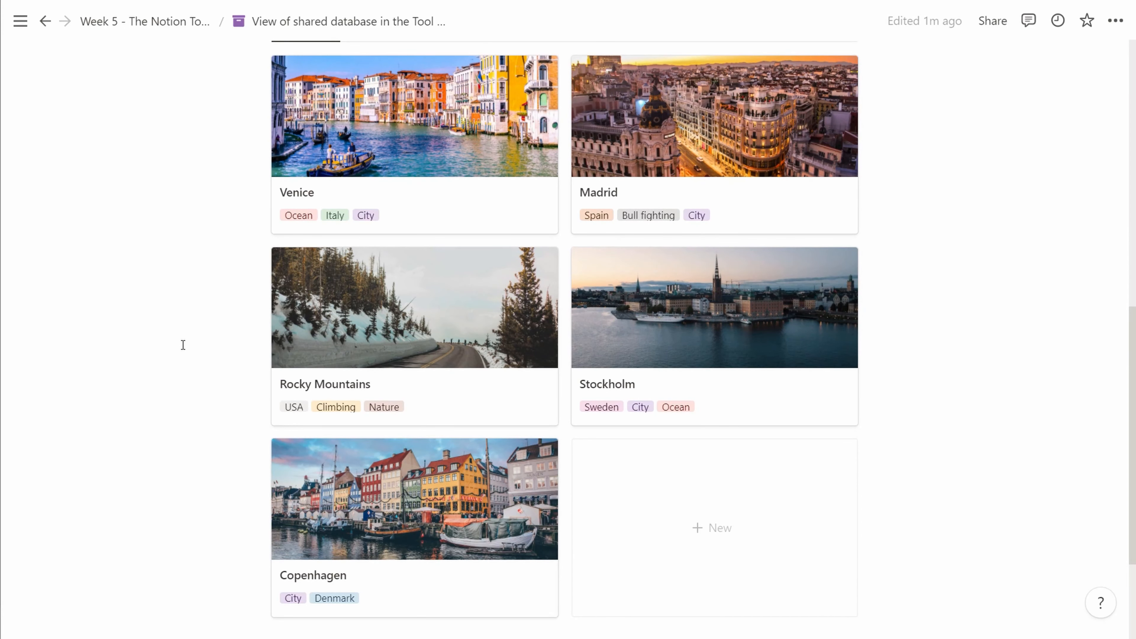
pyautogui.scroll(3, 183, 345)
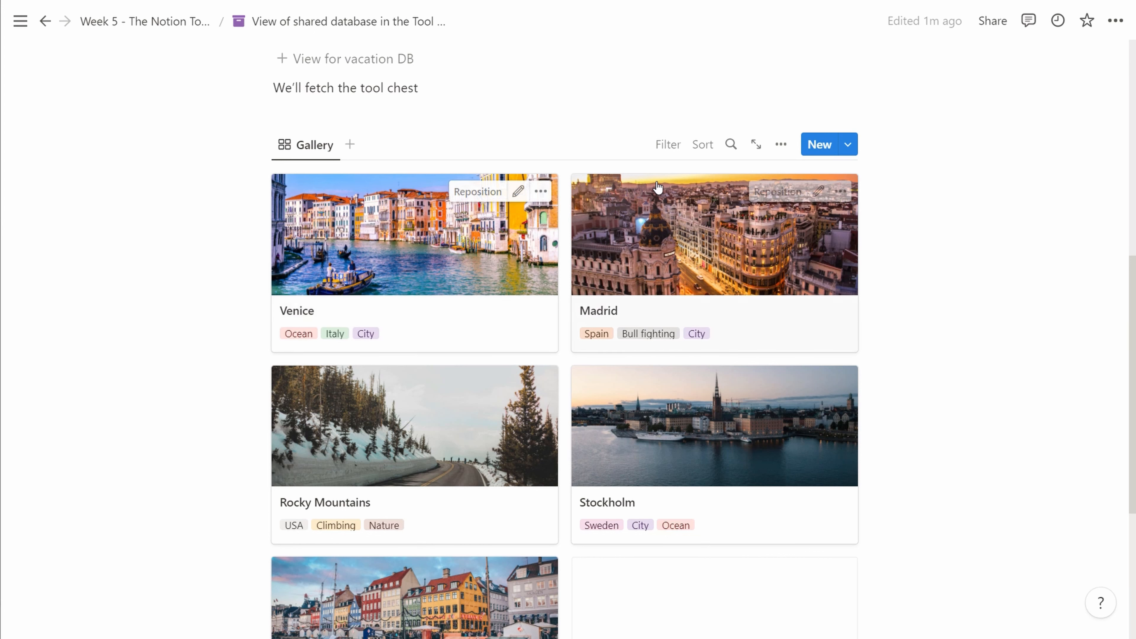
pyautogui.click(667, 144)
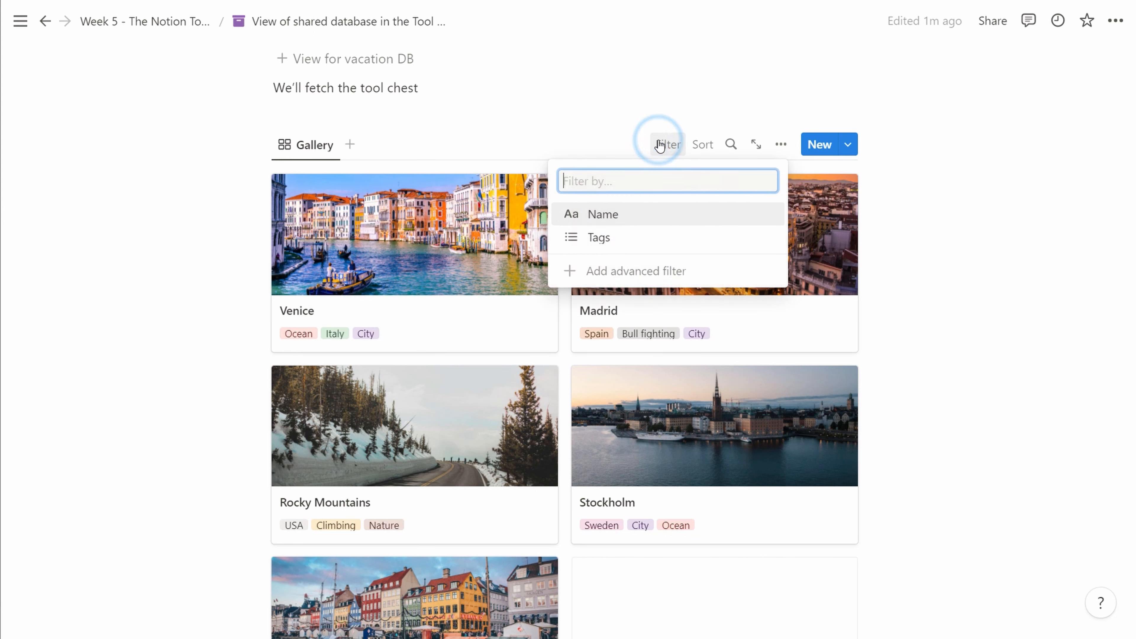
pyautogui.click(622, 238)
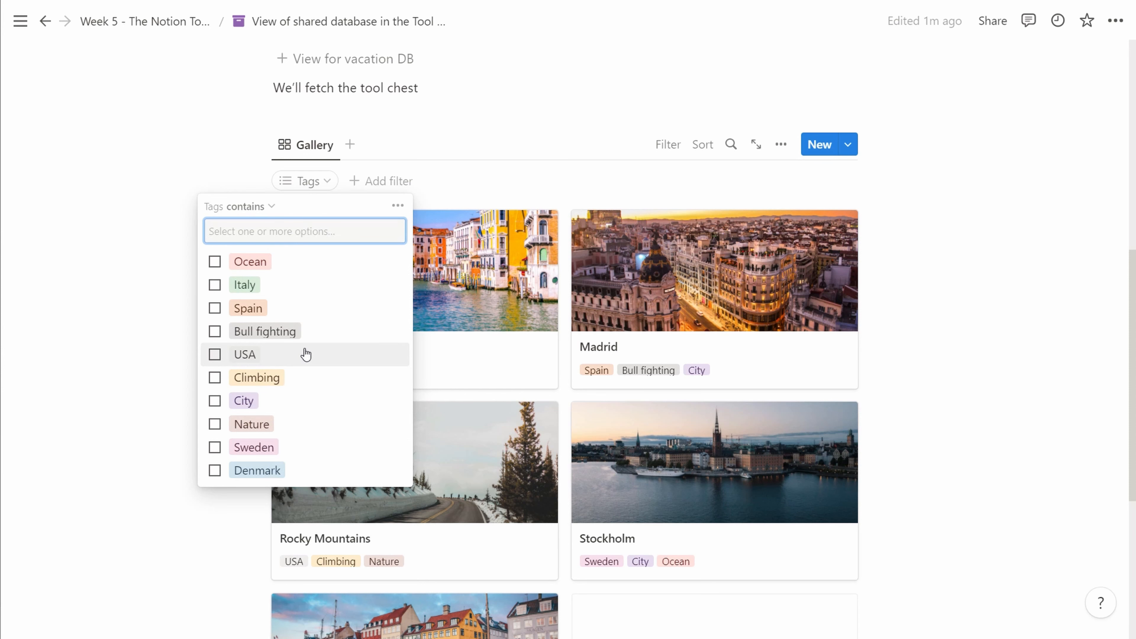
pyautogui.click(214, 425)
pyautogui.click(577, 491)
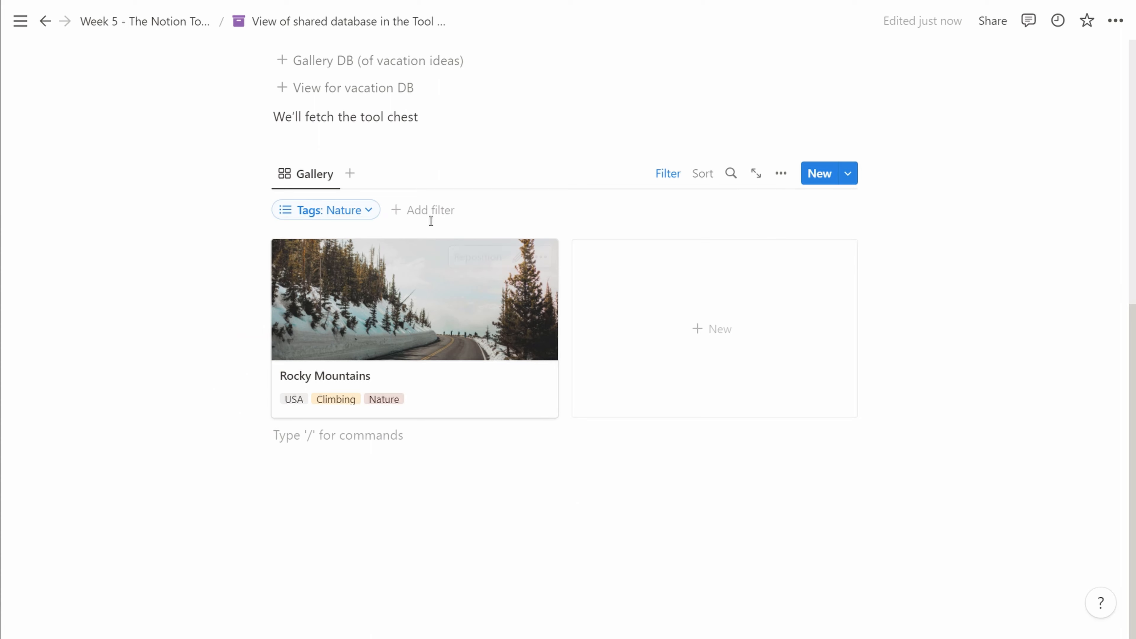
# Run the "View for vacation DB" template button again and move the generated page out of the synced block, below the filtered gallery
pyautogui.scroll(2, 449, 228)
pyautogui.scroll(-2, 448, 235)
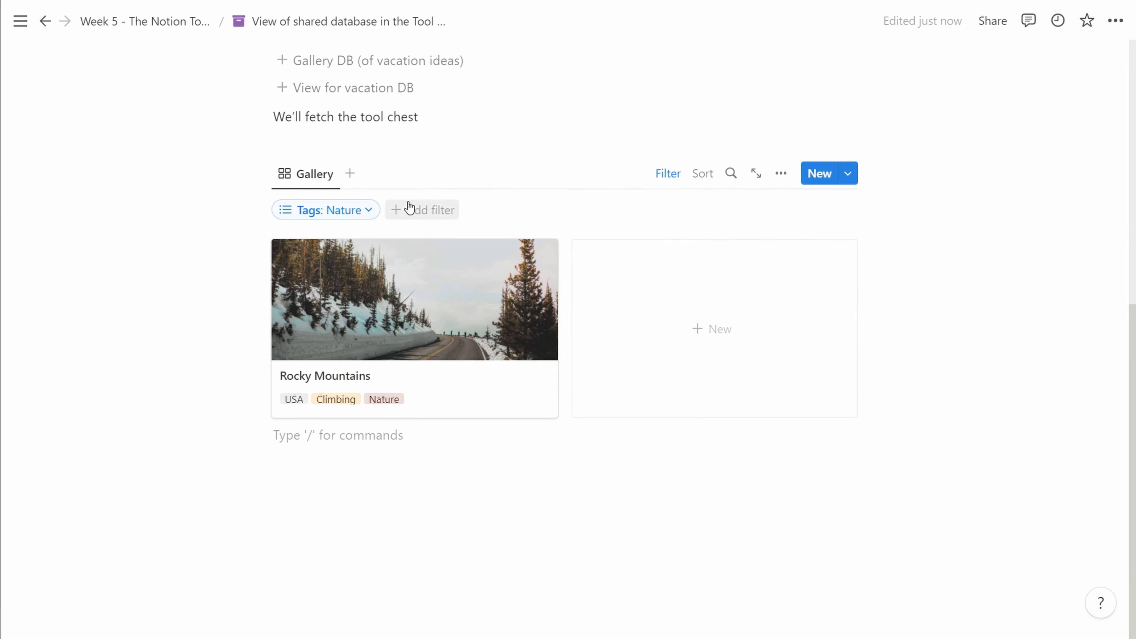
pyautogui.scroll(2, 429, 229)
pyautogui.click(379, 151)
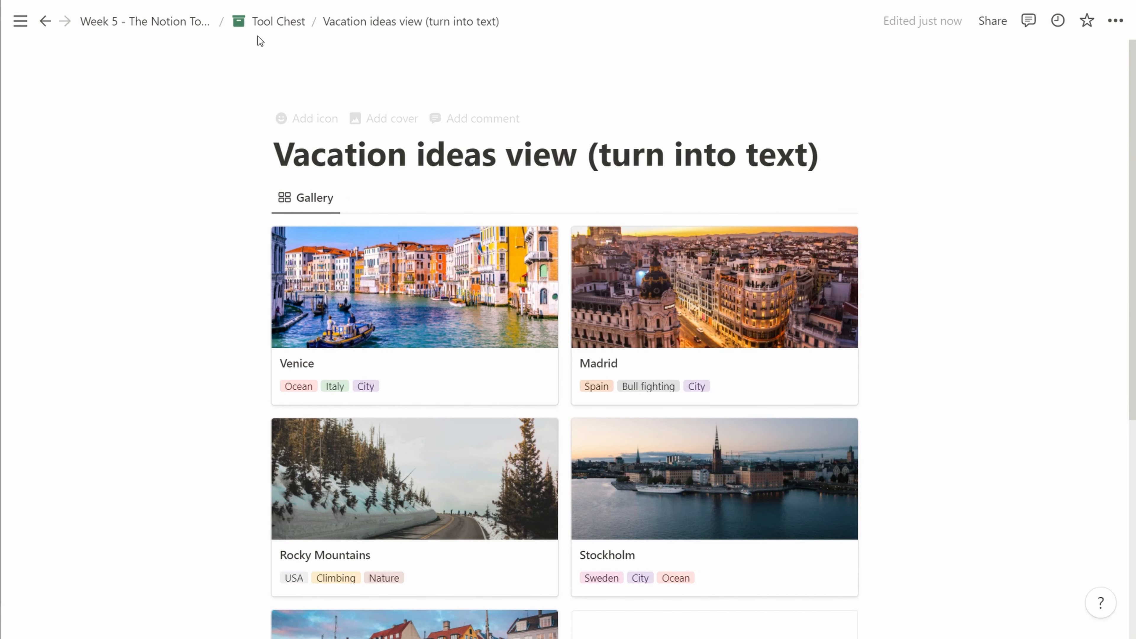
pyautogui.click(260, 25)
pyautogui.scroll(-2, 332, 186)
pyautogui.moveTo(320, 218); pyautogui.dragTo(348, 546)
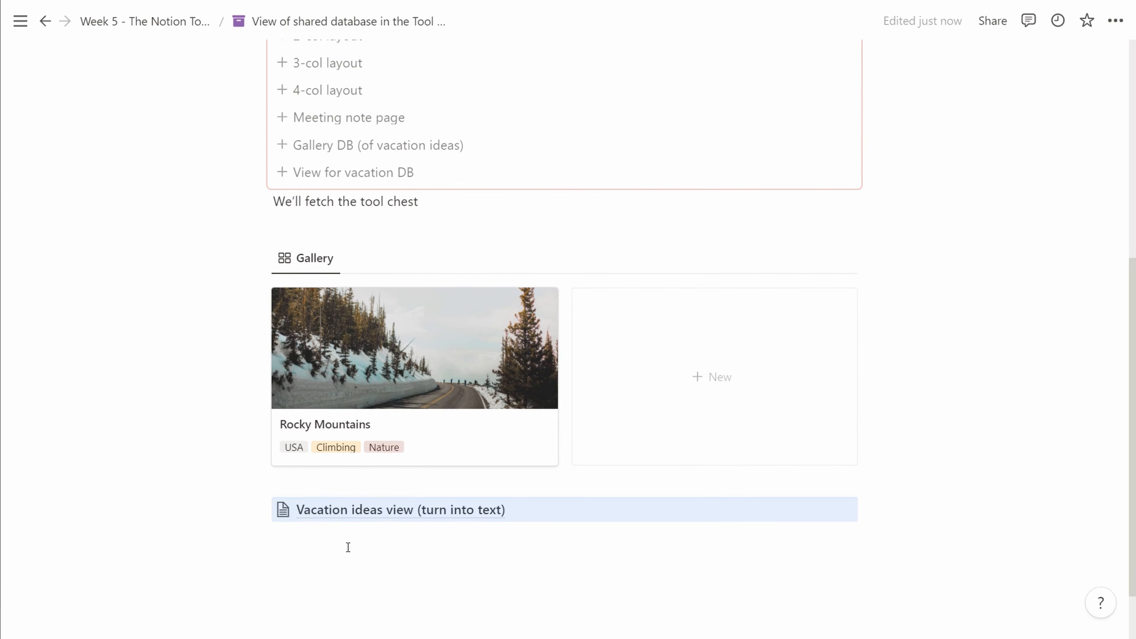
# Rename the filtered gallery view to "Nature vacations"
pyautogui.click(329, 264)
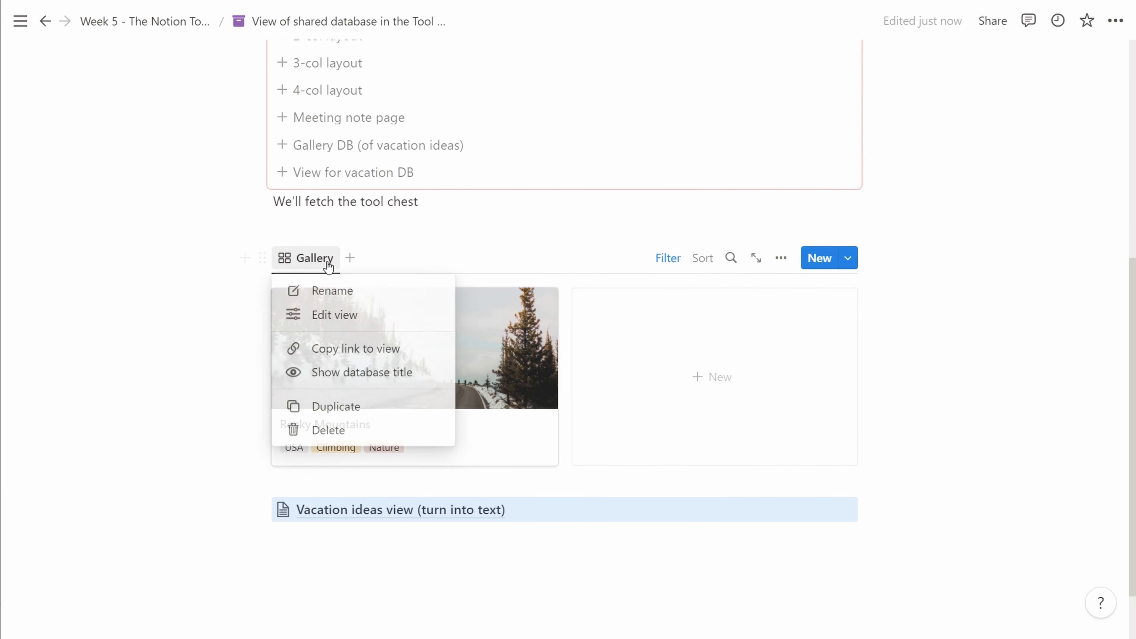
pyautogui.click(325, 287)
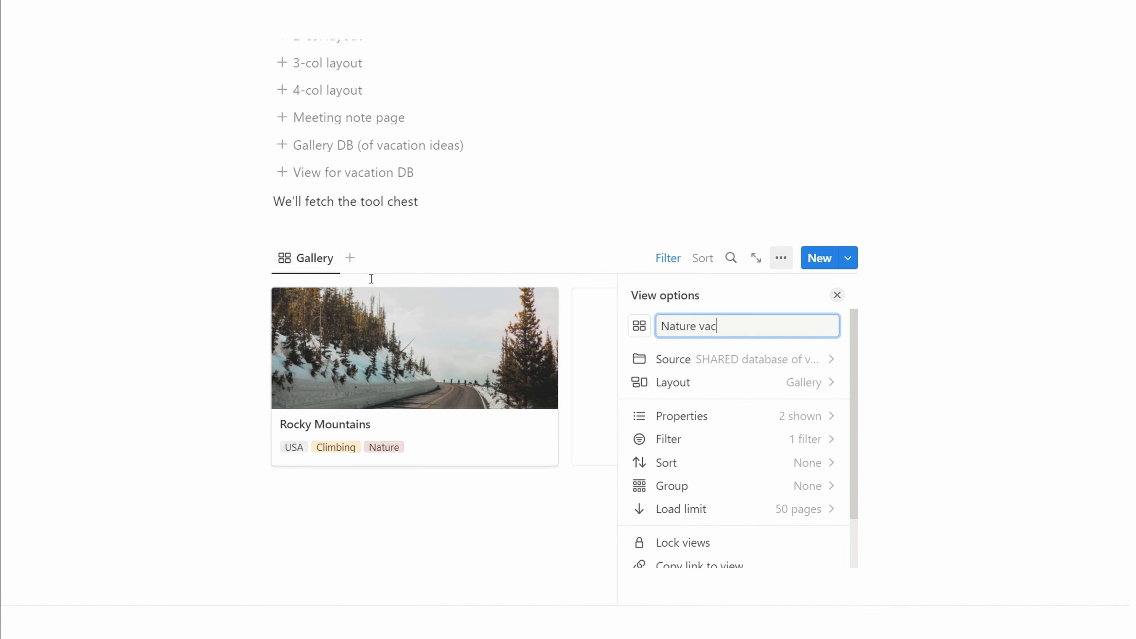
pyautogui.write('Nature vacations')
pyautogui.click(368, 535)
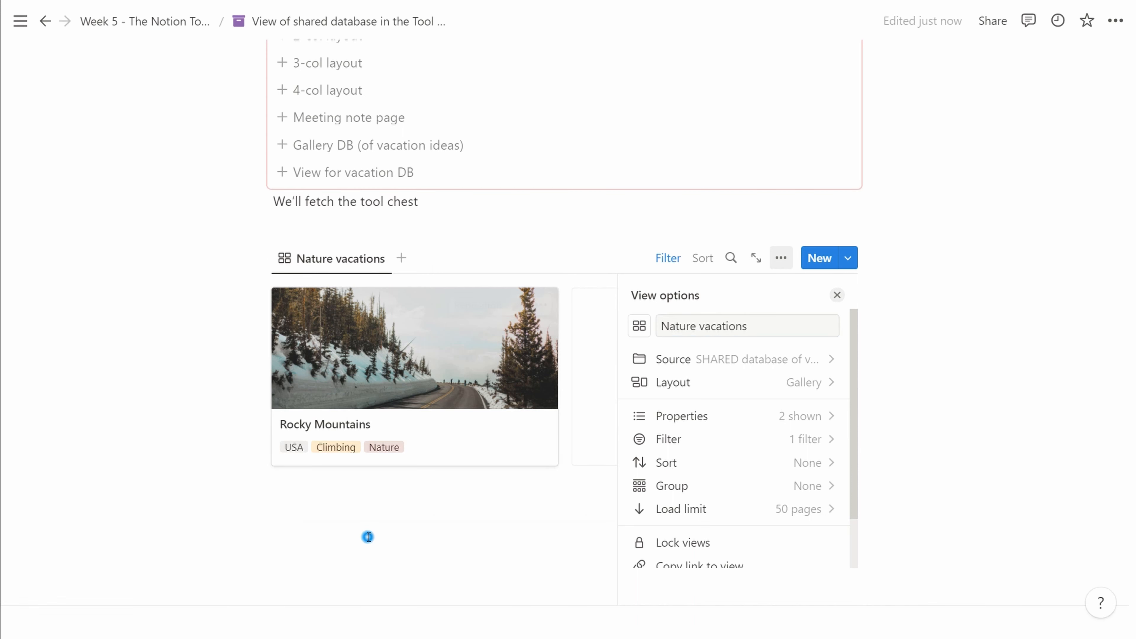
# Turn the Vacation ideas view page below the gallery into text and delete its title line, leaving the second gallery at full page width
pyautogui.scroll(-2, 375, 535)
pyautogui.rightClick(418, 439)
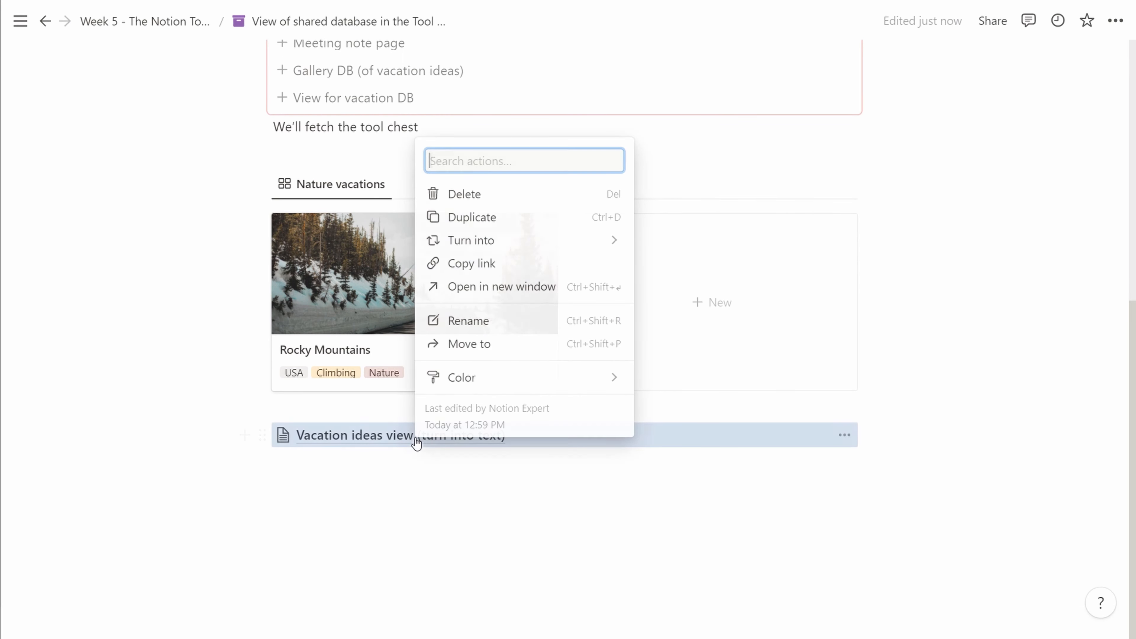
pyautogui.moveTo(501, 242)
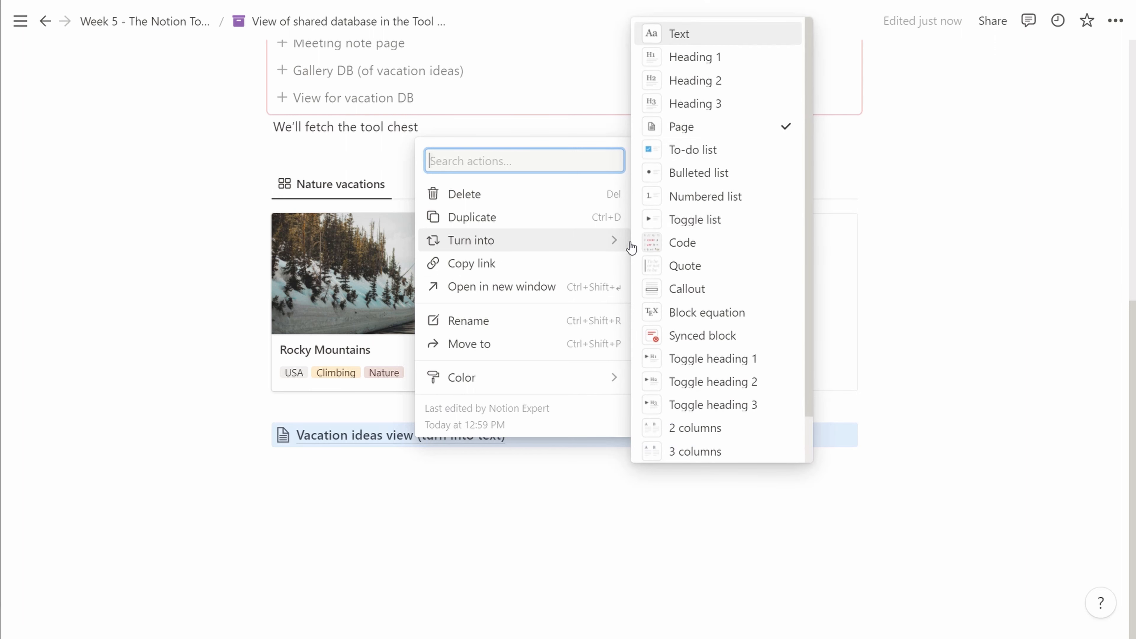
pyautogui.click(684, 33)
pyautogui.tripleClick(490, 432)
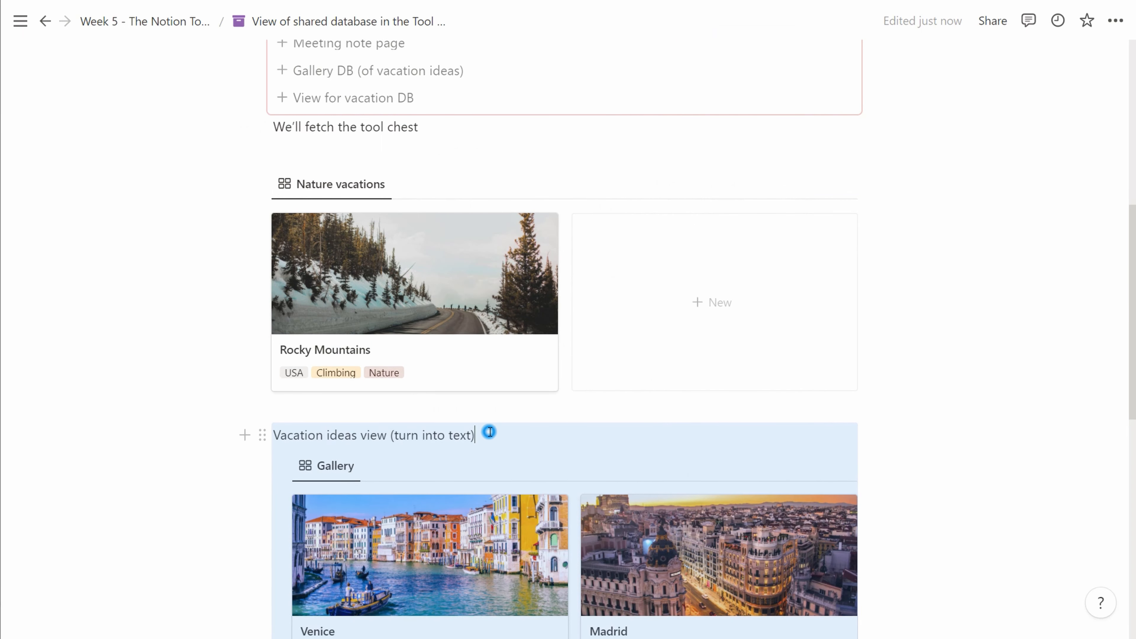
pyautogui.press('BackSpace')
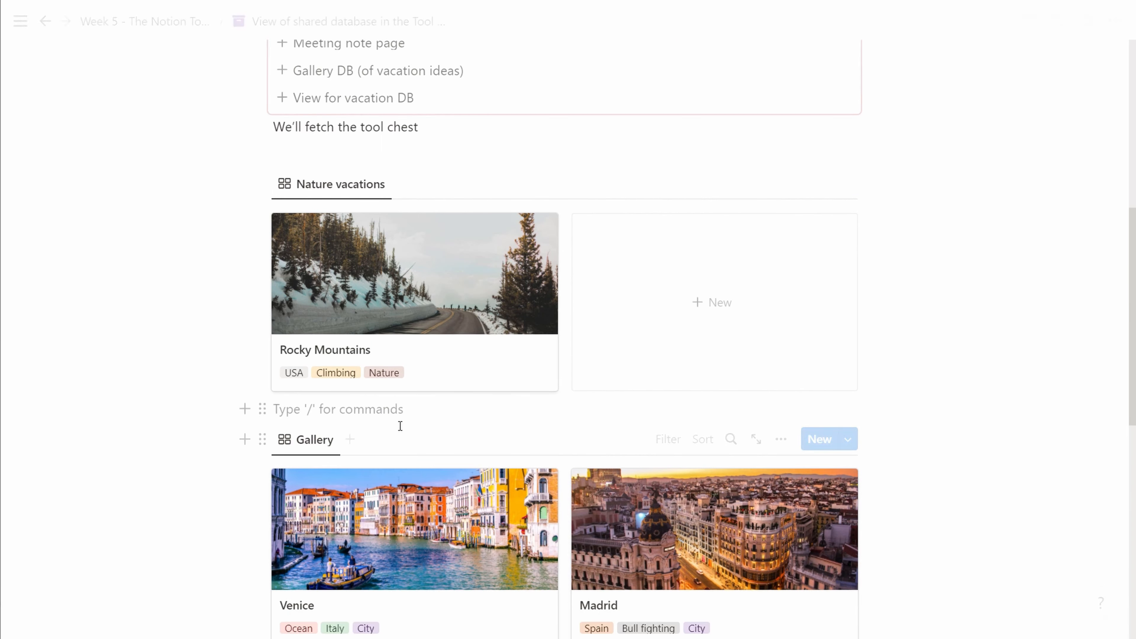
# Rename the second gallery view to "City vacations" and filter it so that Tags contains City
pyautogui.click(325, 446)
pyautogui.click(331, 472)
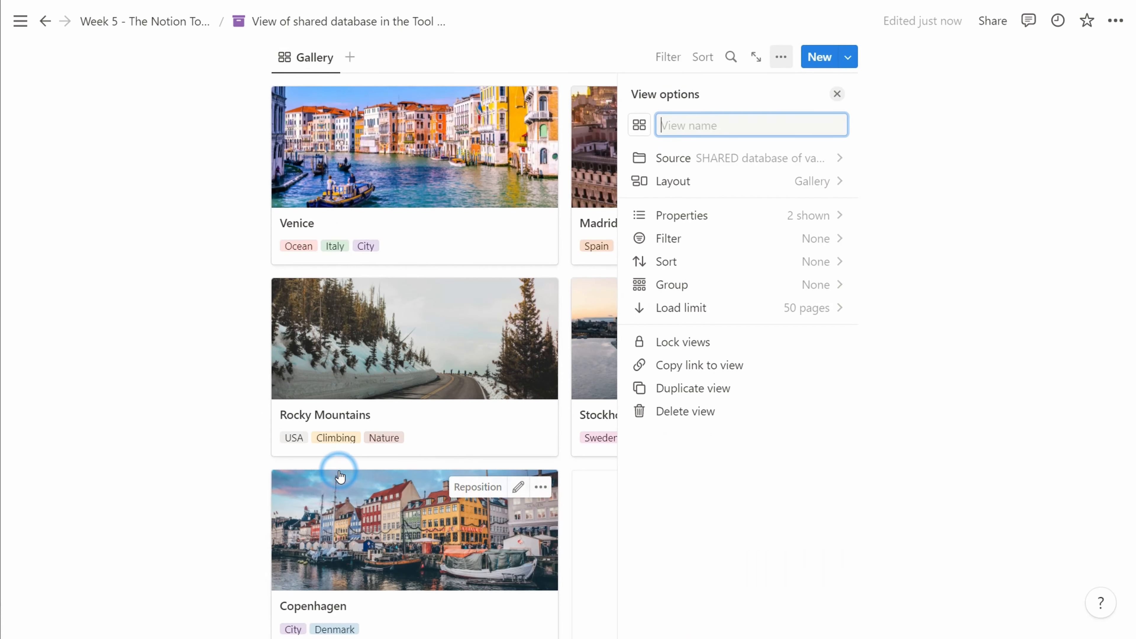
pyautogui.write('City vacations')
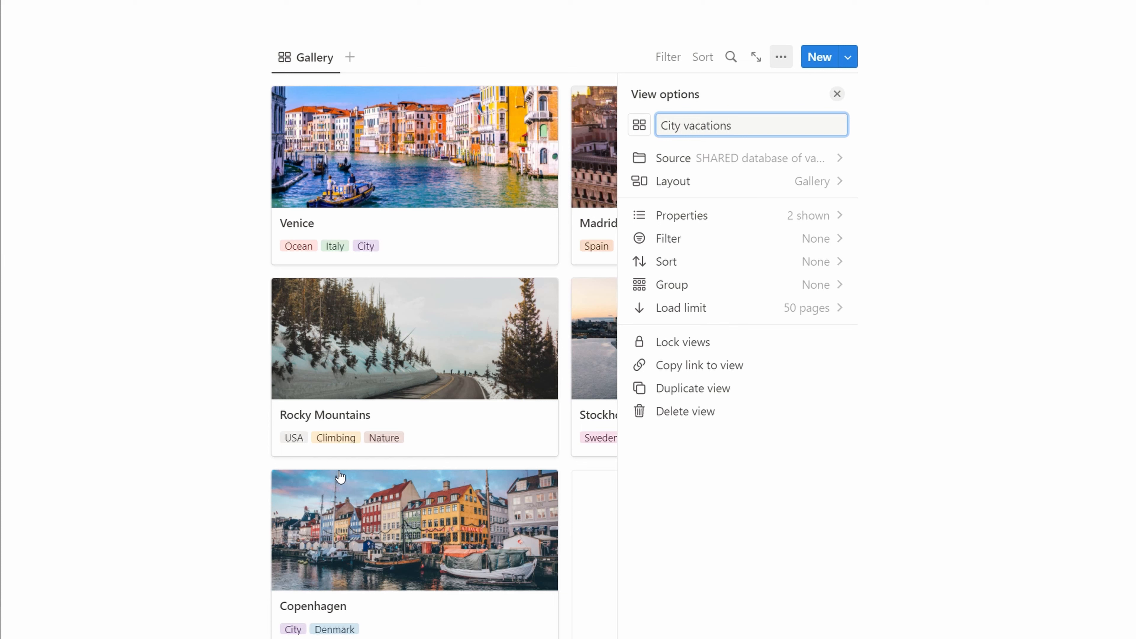
pyautogui.click(720, 240)
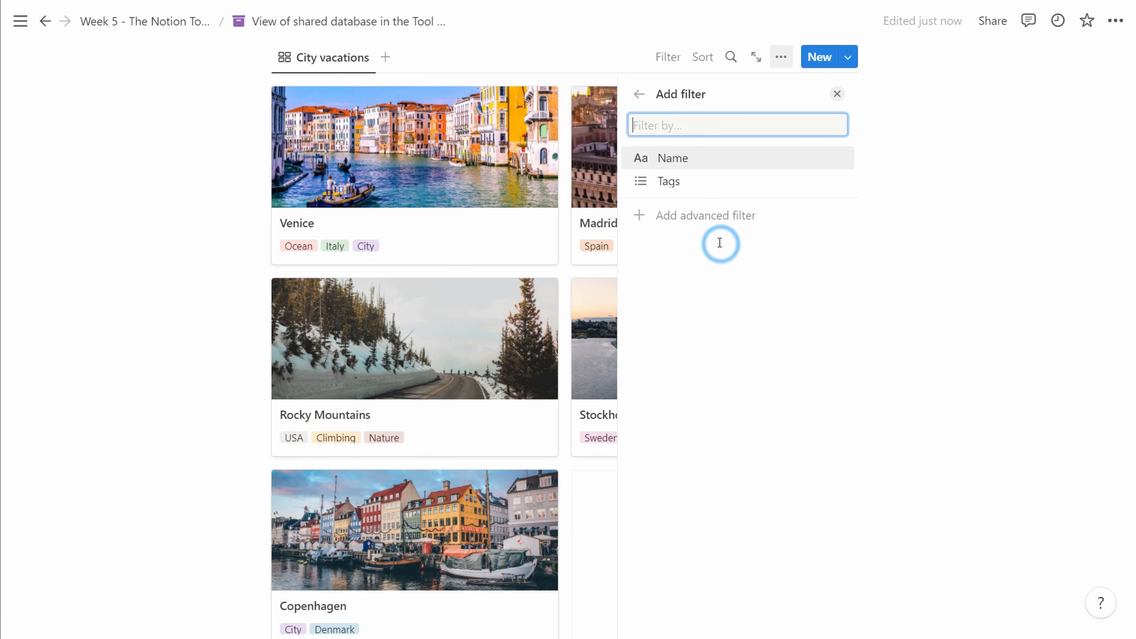
pyautogui.click(705, 180)
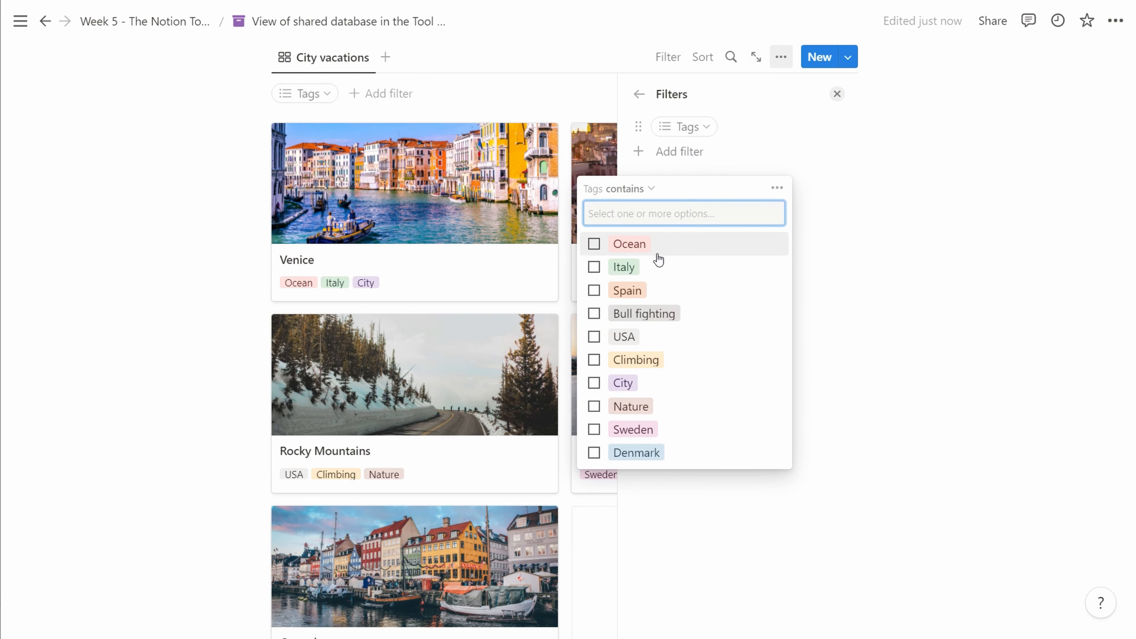
pyautogui.click(595, 384)
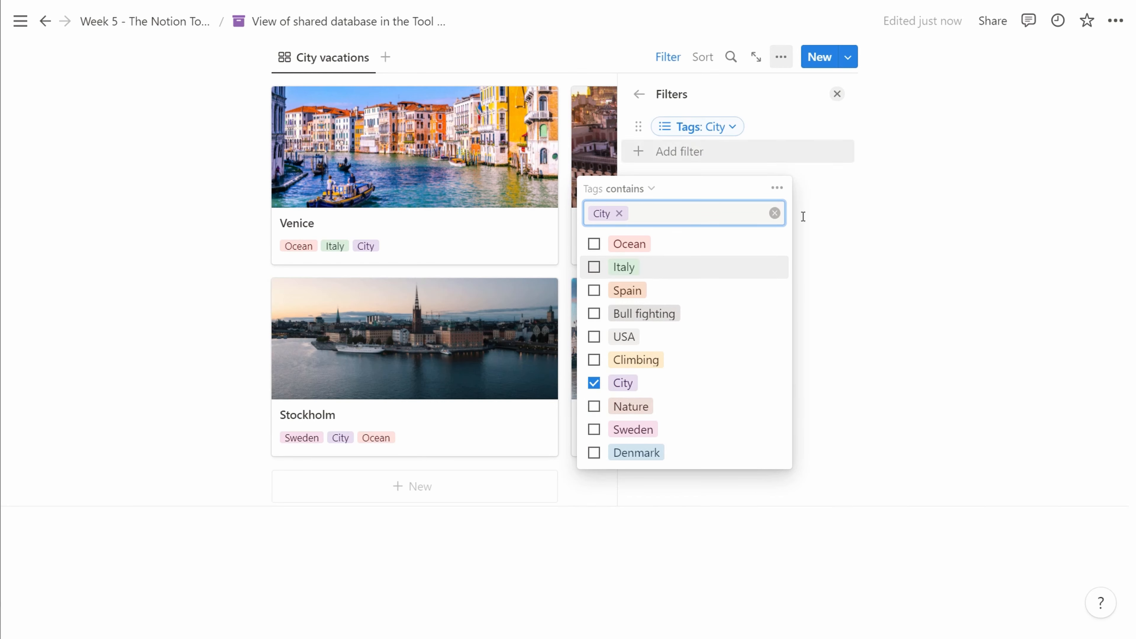
pyautogui.click(398, 569)
# Review the Nature vacations and City vacations galleries on the page and compare the entries each one shows
pyautogui.scroll(5, 400, 564)
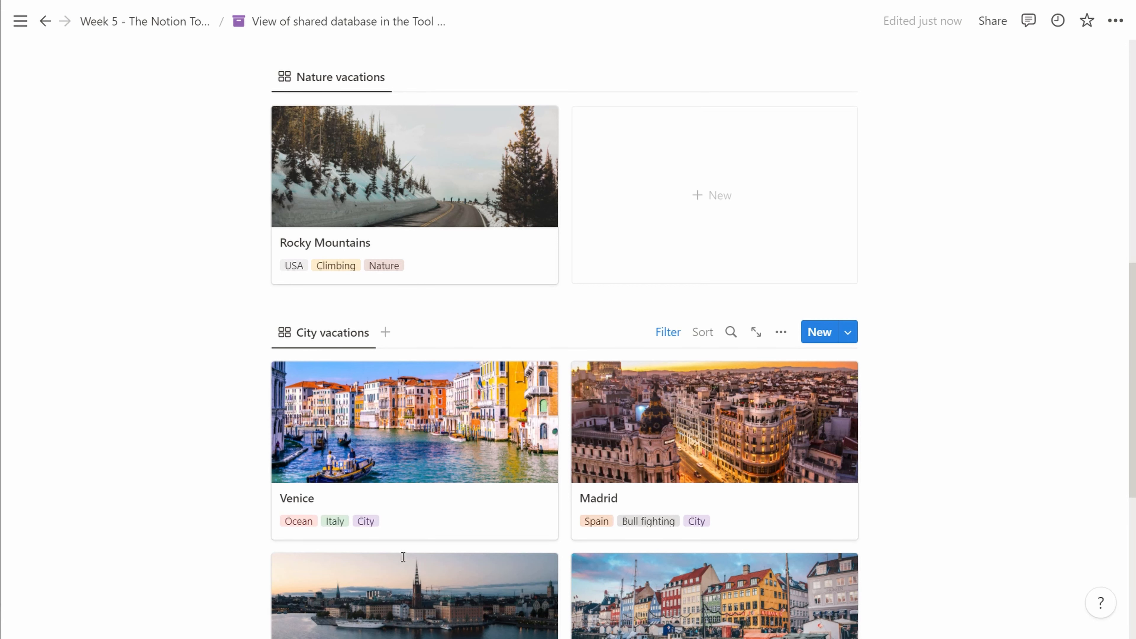
pyautogui.scroll(5, 403, 557)
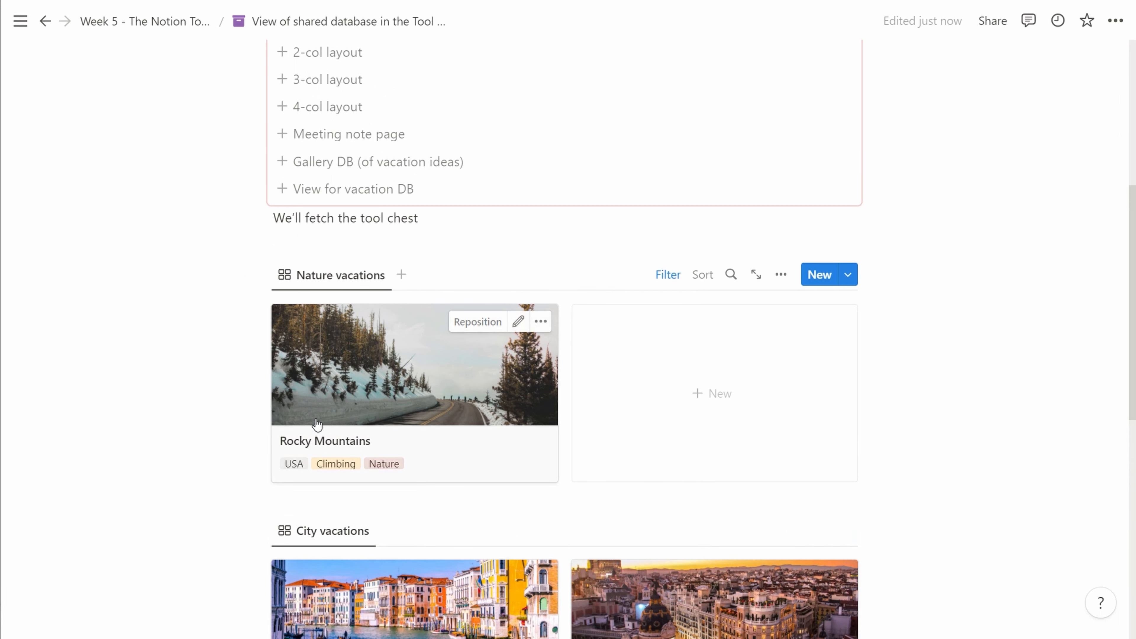
pyautogui.scroll(-9, 262, 458)
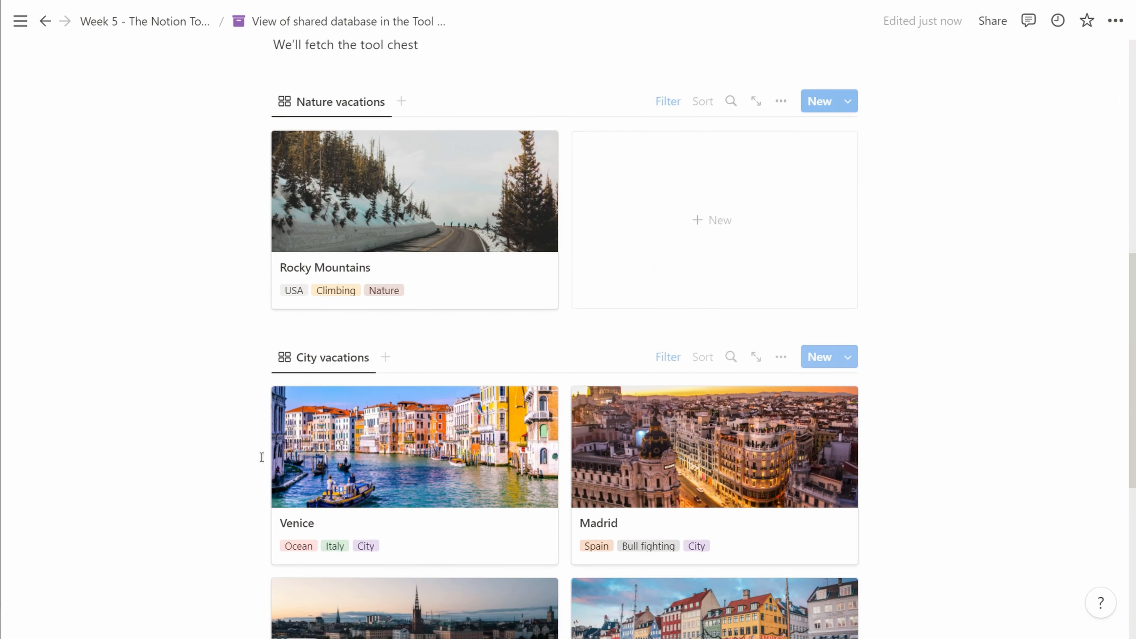
pyautogui.scroll(-2, 261, 457)
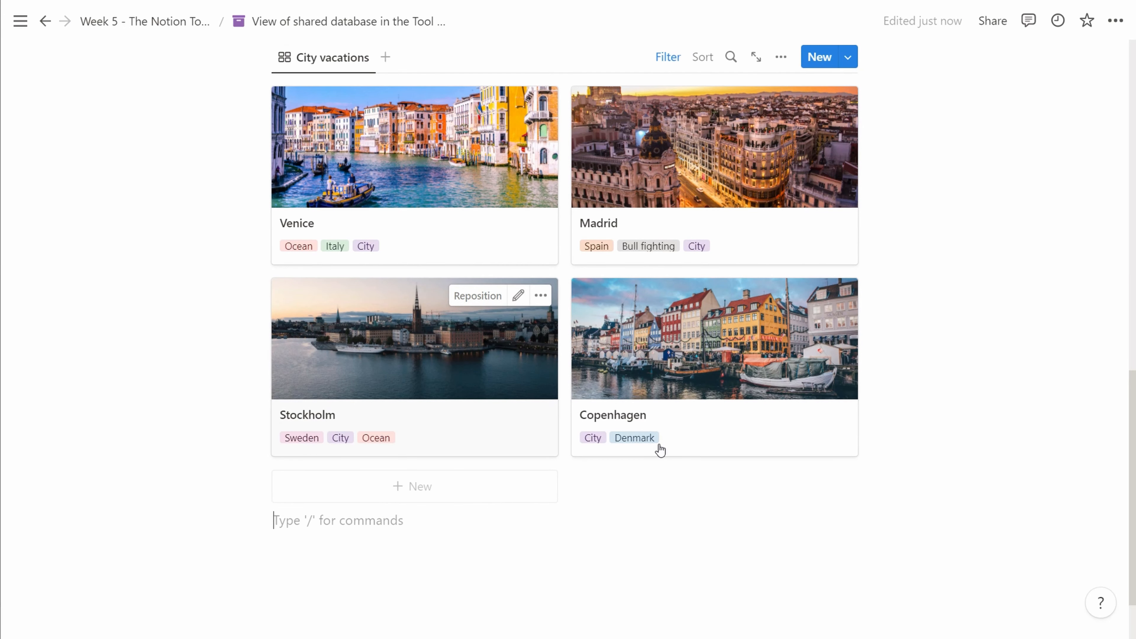
pyautogui.scroll(8, 687, 427)
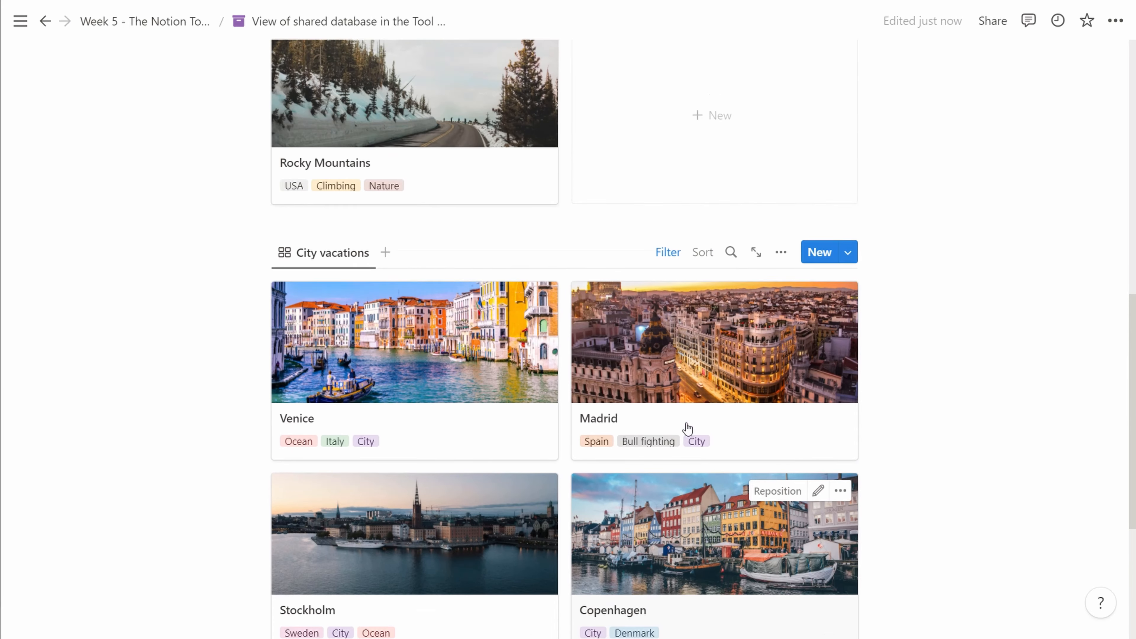
pyautogui.scroll(1, 688, 429)
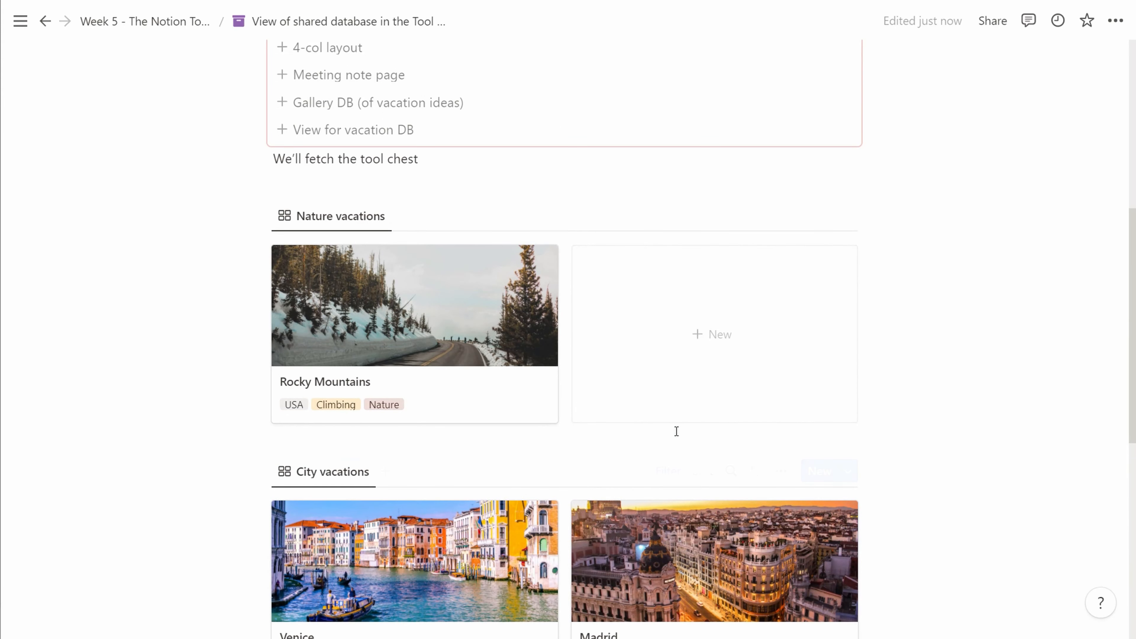
pyautogui.scroll(-4, 676, 431)
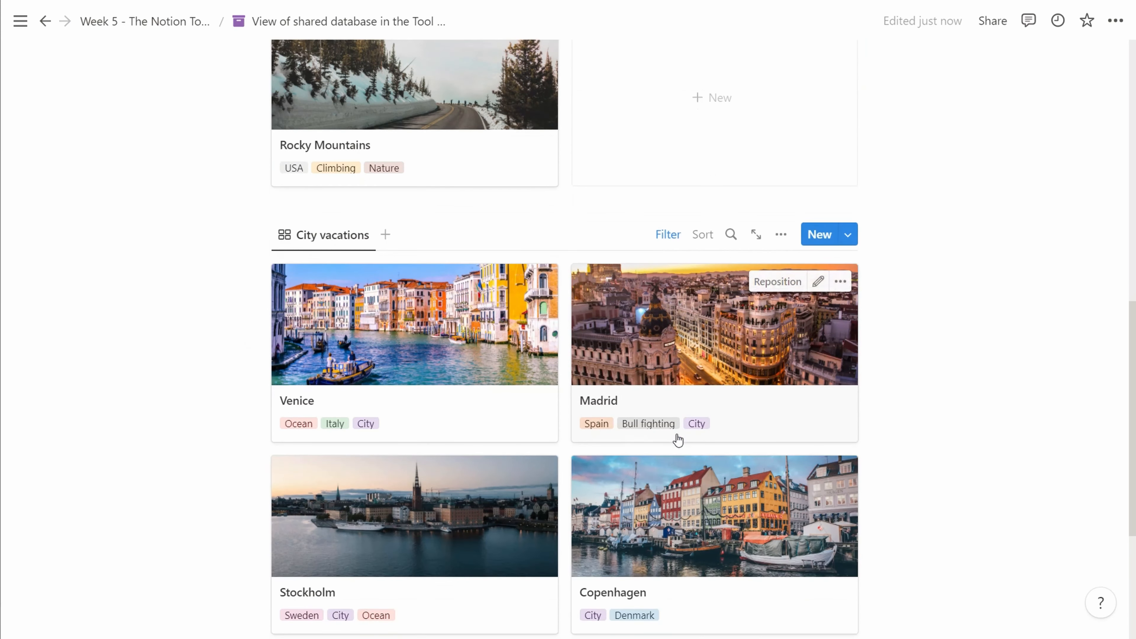
# Create a Montreal entry from the Nature vacations gallery, adding the City tag alongside Nature and a city skyline cover image
pyautogui.scroll(-1, 678, 440)
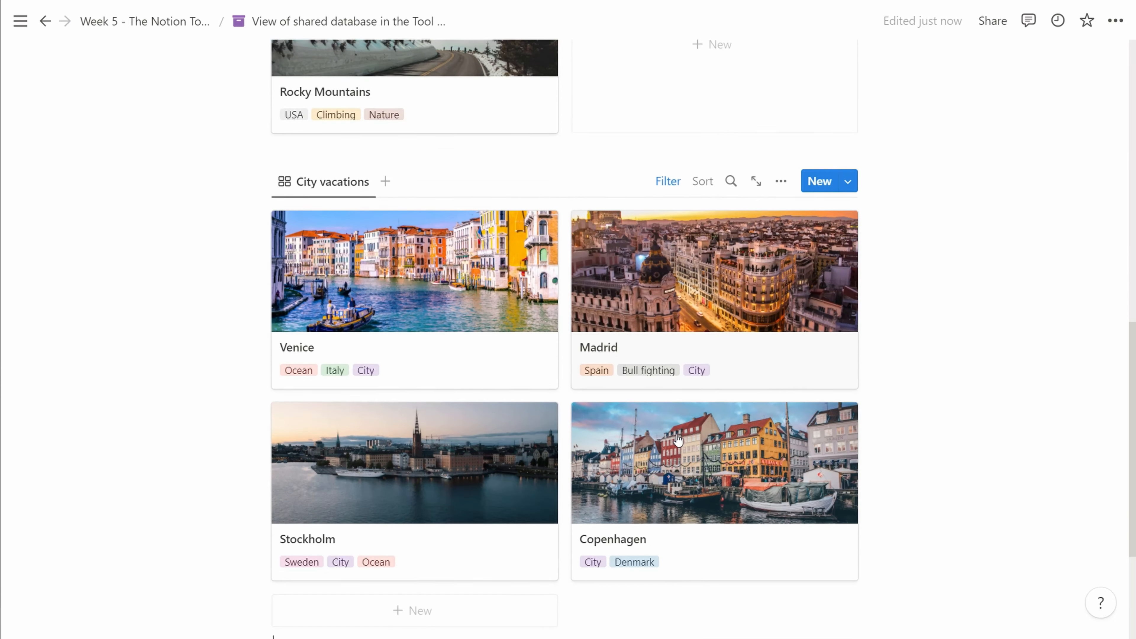
pyautogui.scroll(3, 677, 440)
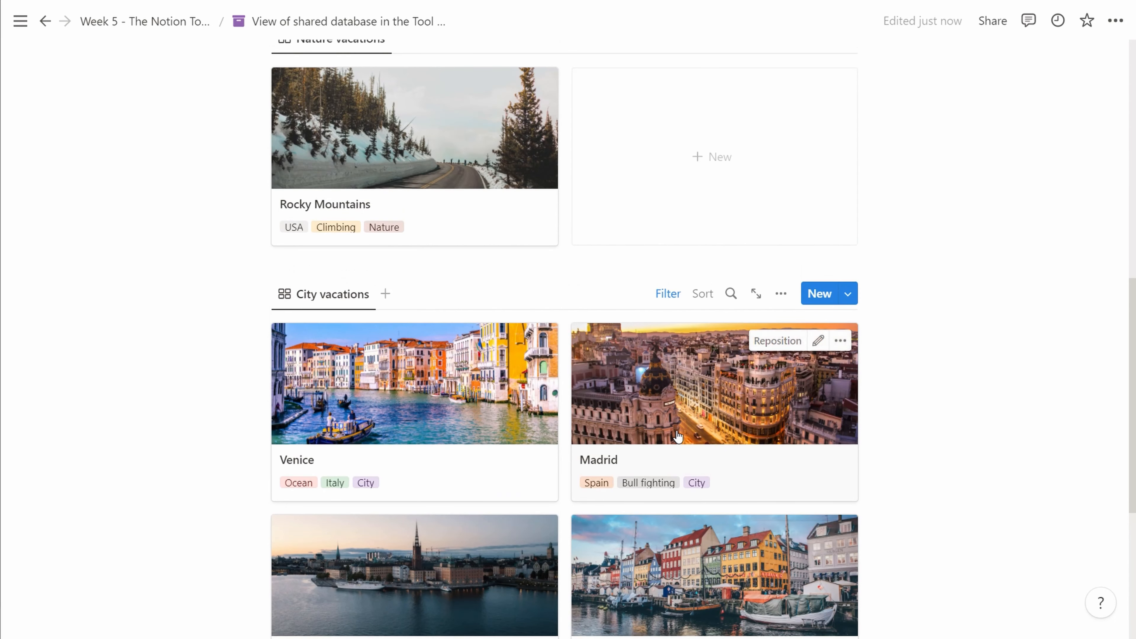
pyautogui.click(684, 206)
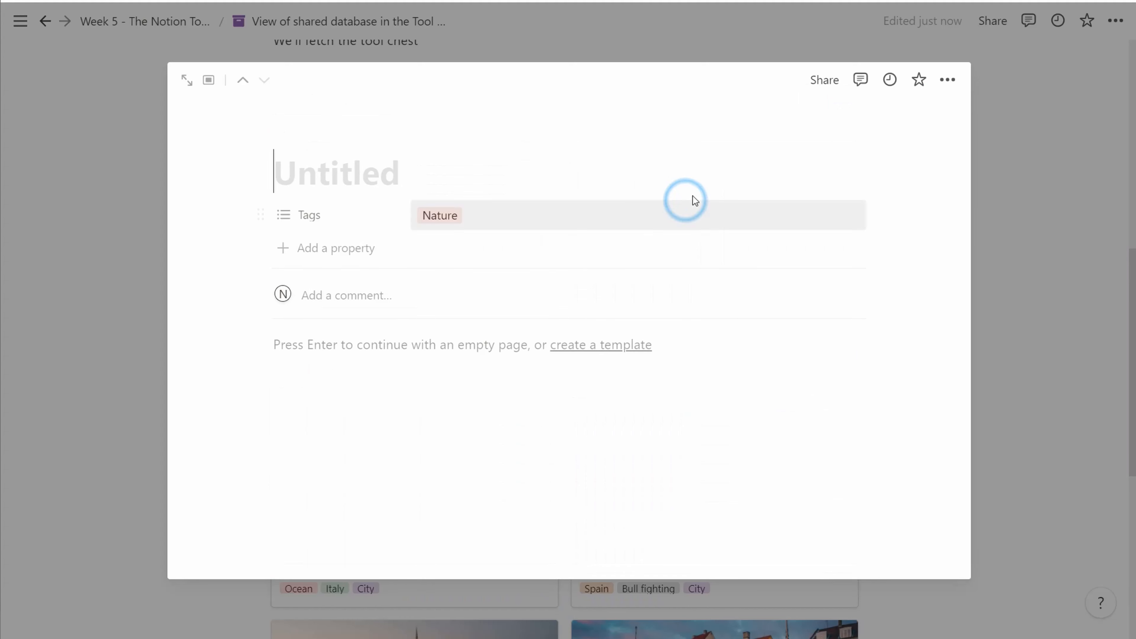
pyautogui.write('Montreal')
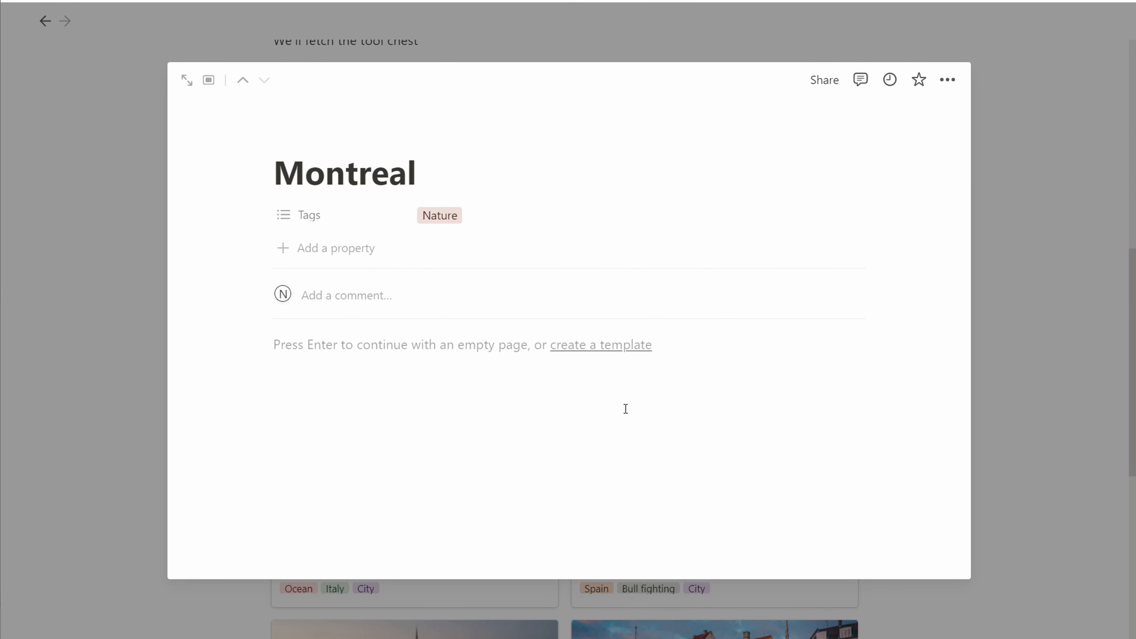
pyautogui.click(454, 216)
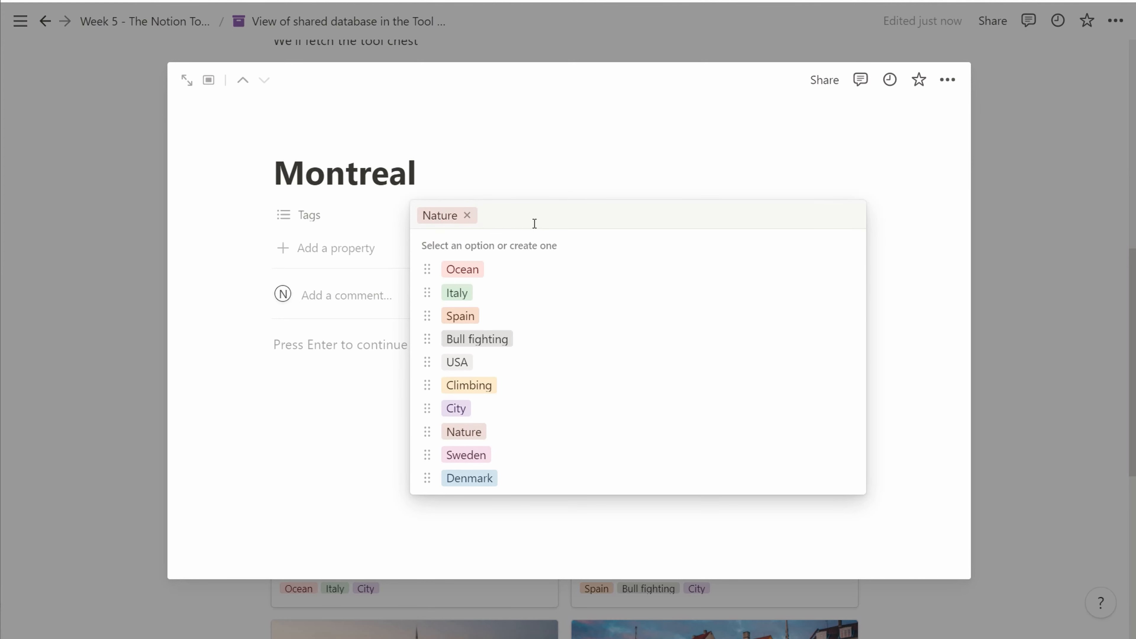
pyautogui.write('City')
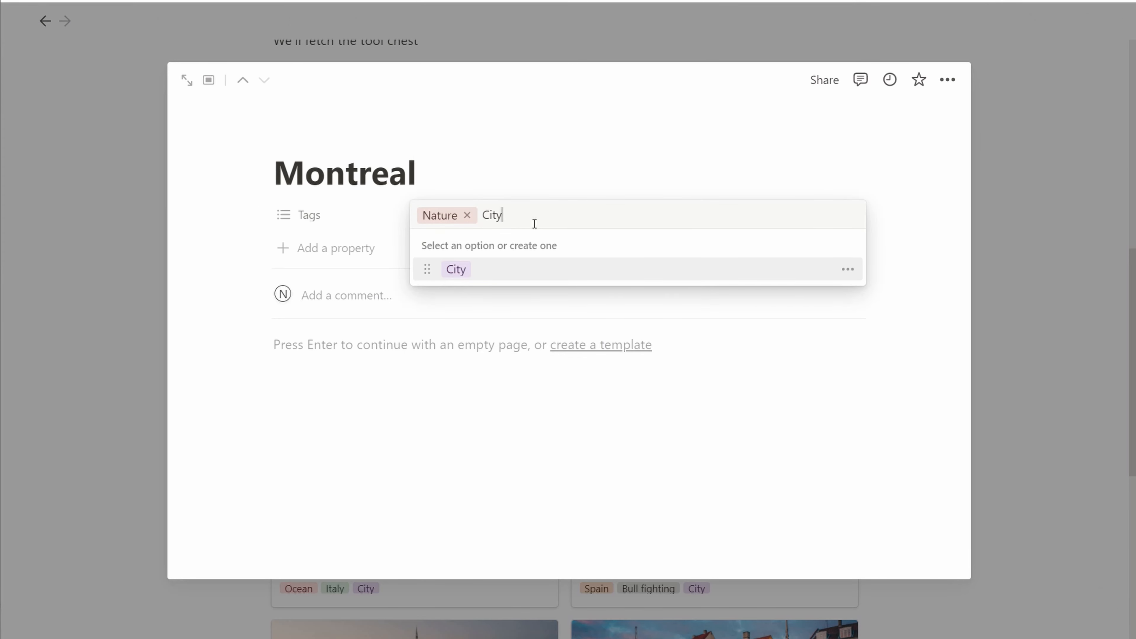
pyautogui.click(497, 268)
pyautogui.click(381, 239)
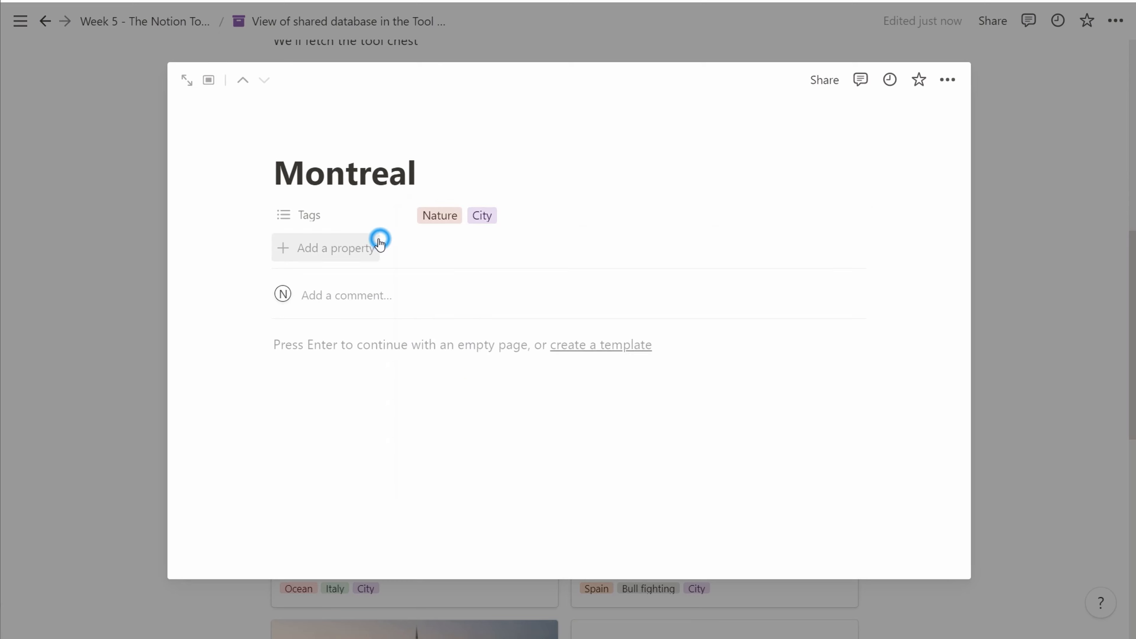
pyautogui.click(376, 137)
pyautogui.click(158, 355)
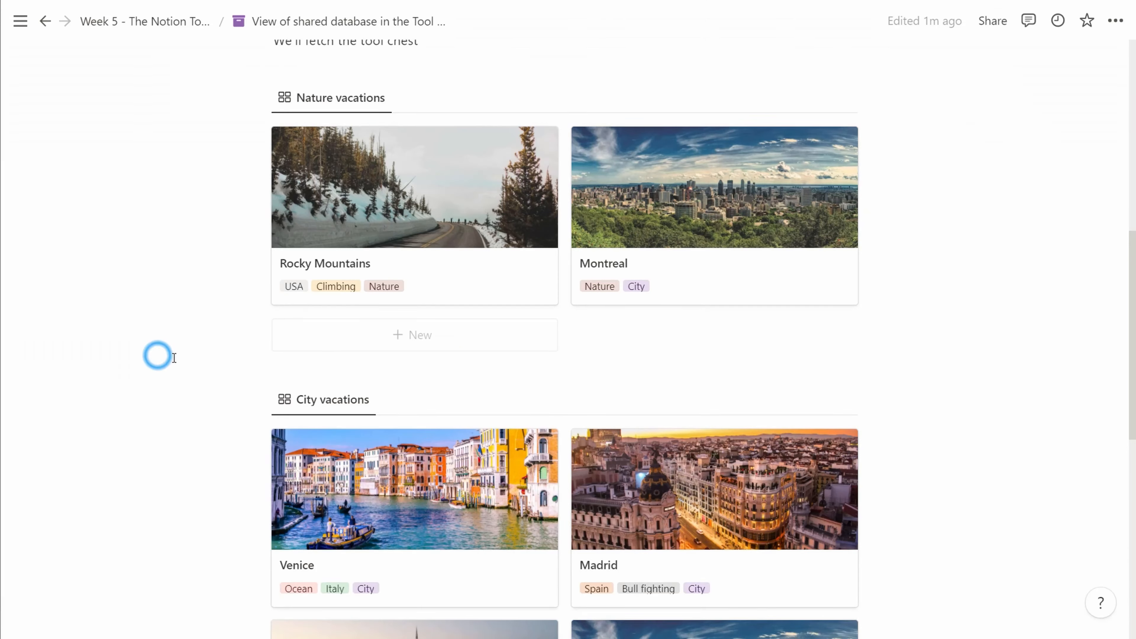
# Check the Nature vacations and City vacations galleries for the Montreal entry
pyautogui.scroll(-3, 391, 360)
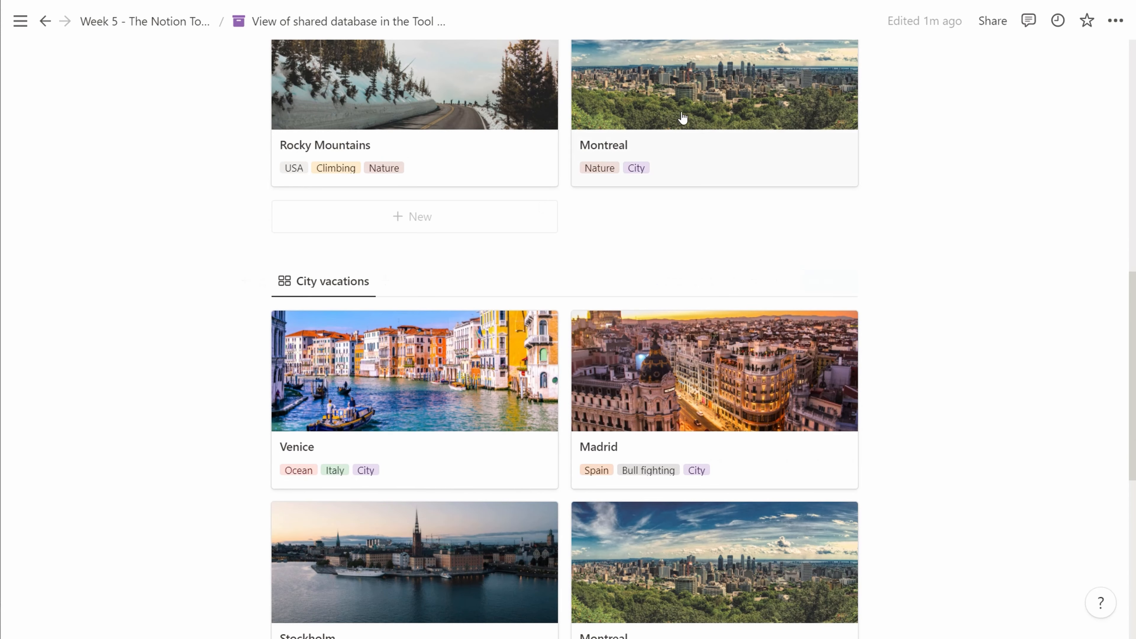
pyautogui.scroll(-7, 754, 142)
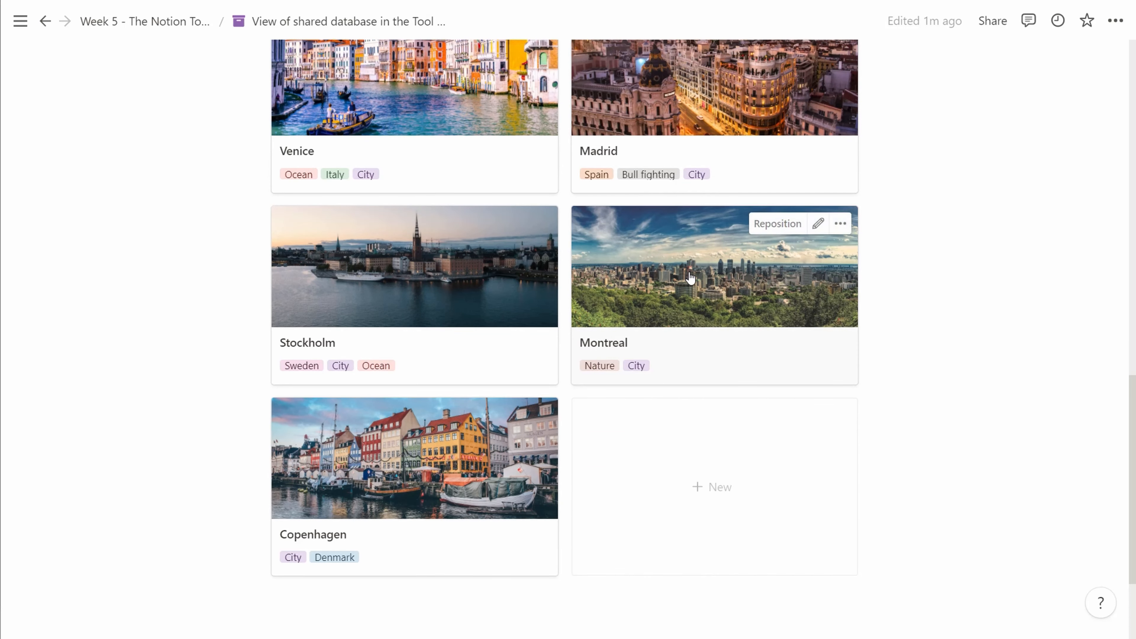
pyautogui.scroll(10, 690, 278)
pyautogui.scroll(2, 600, 241)
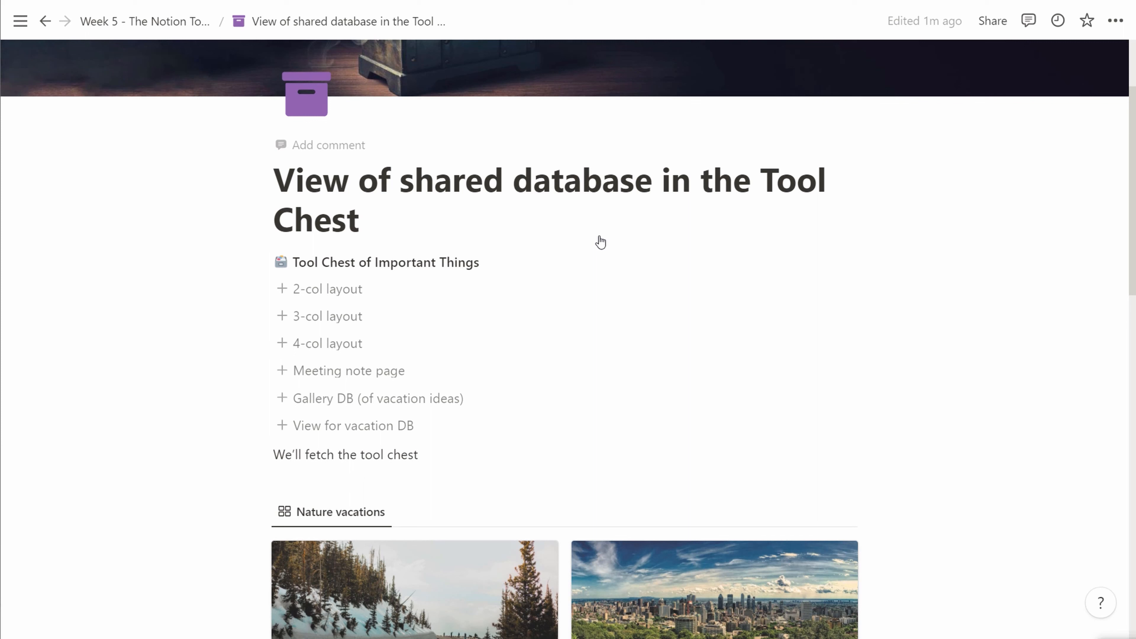